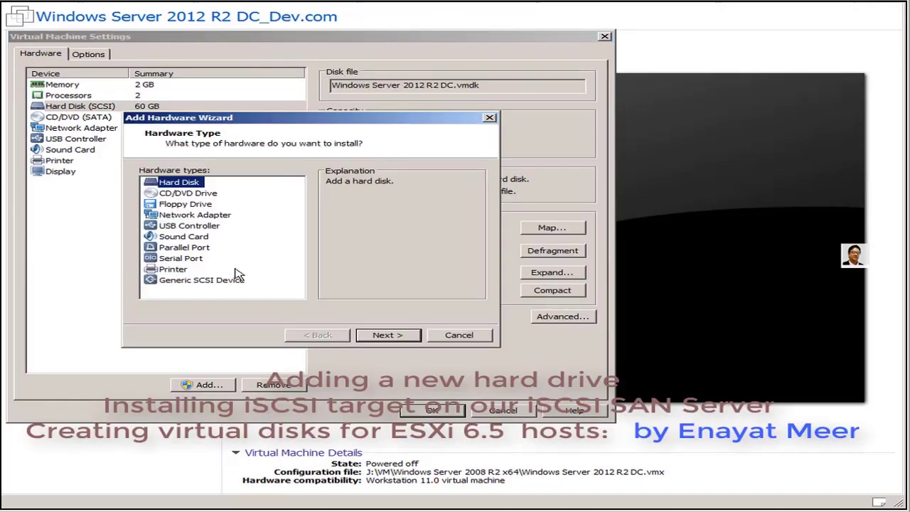
- Add a new SCSI hard disk to the DC machine as a newly created 100 GB virtual disk
left_click(386, 340)
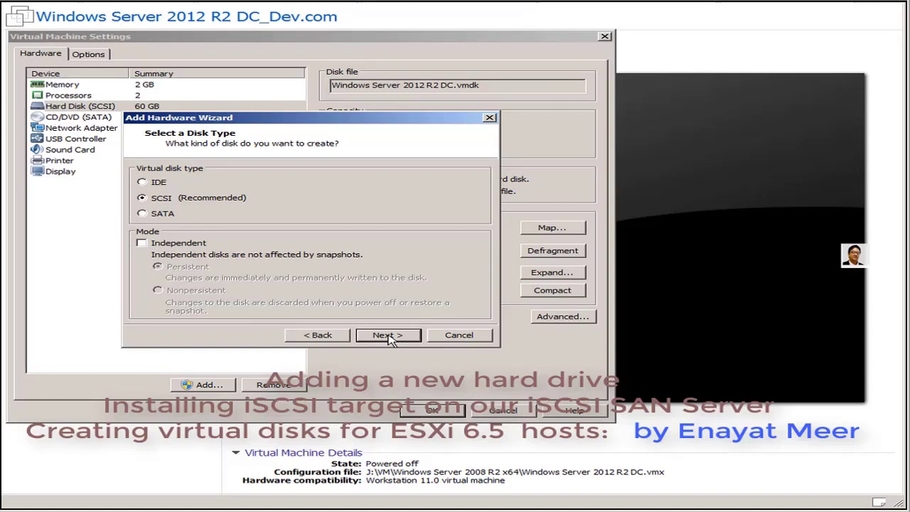
left_click(390, 337)
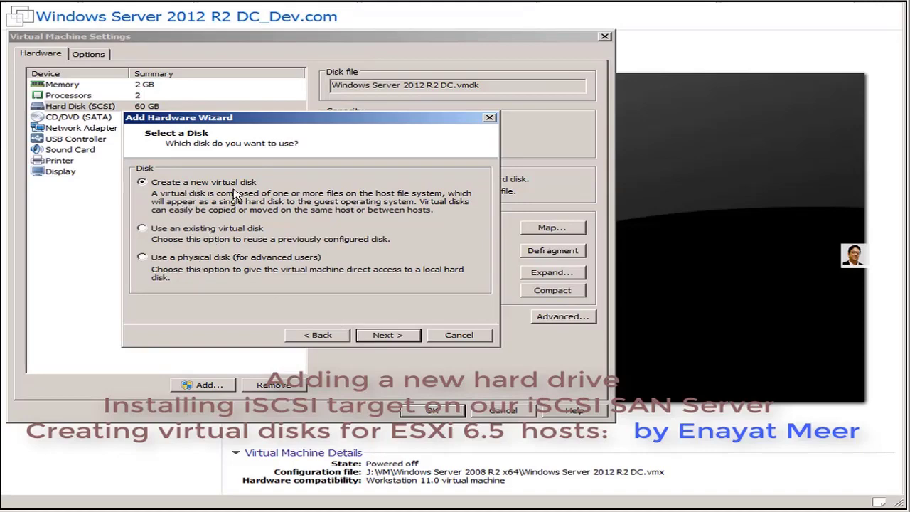
left_click(391, 336)
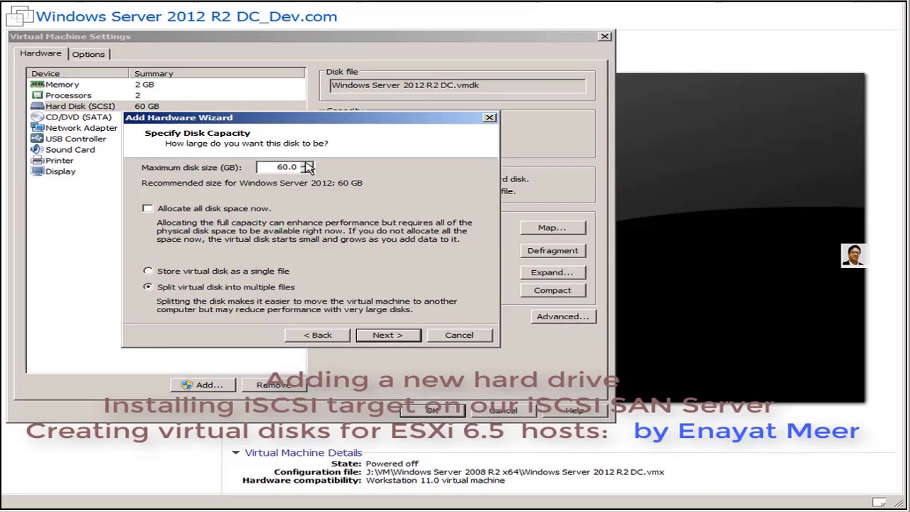
left_click(308, 165)
type("100")
left_click(387, 337)
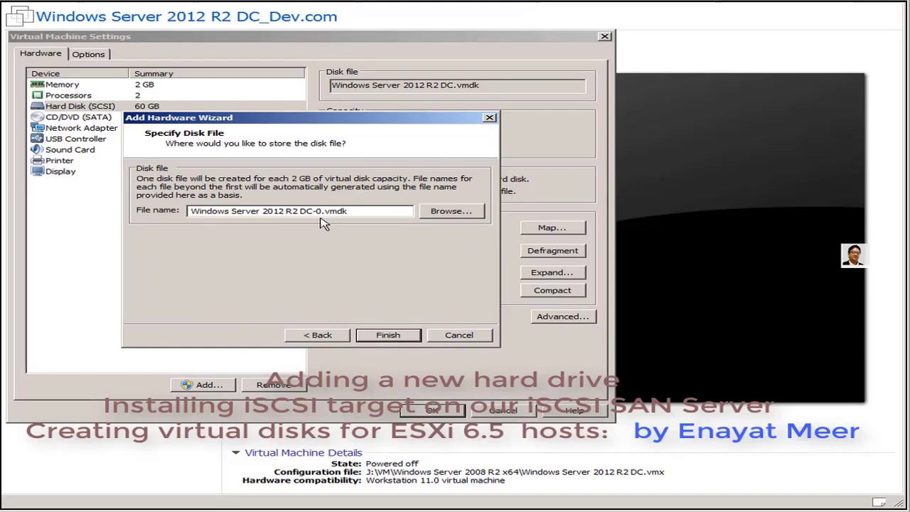
- Finish creating the disk, review the 60 GB and 100 GB disks, then sign in as Administrator
left_click(402, 334)
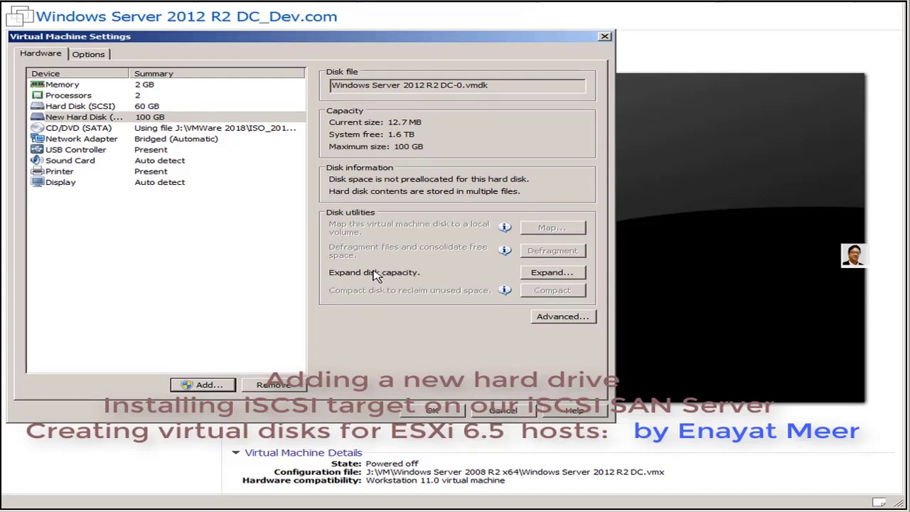
left_click(84, 108)
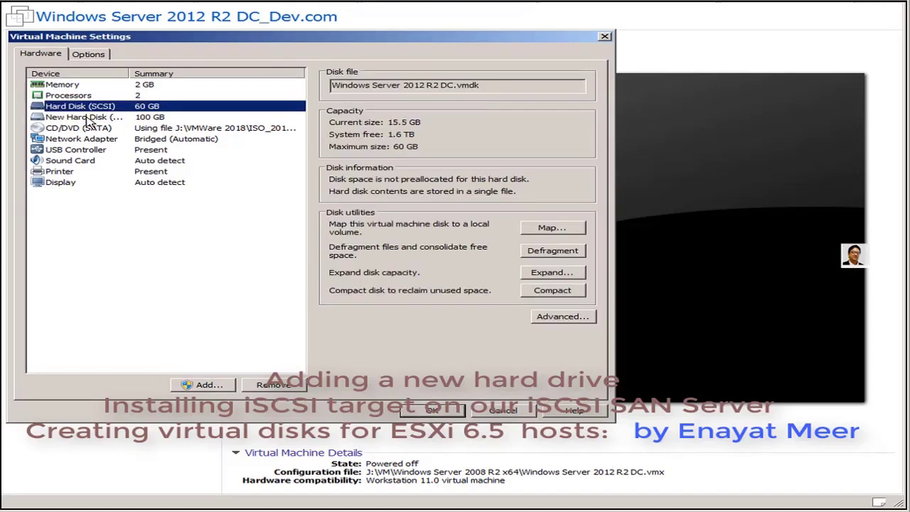
left_click(86, 118)
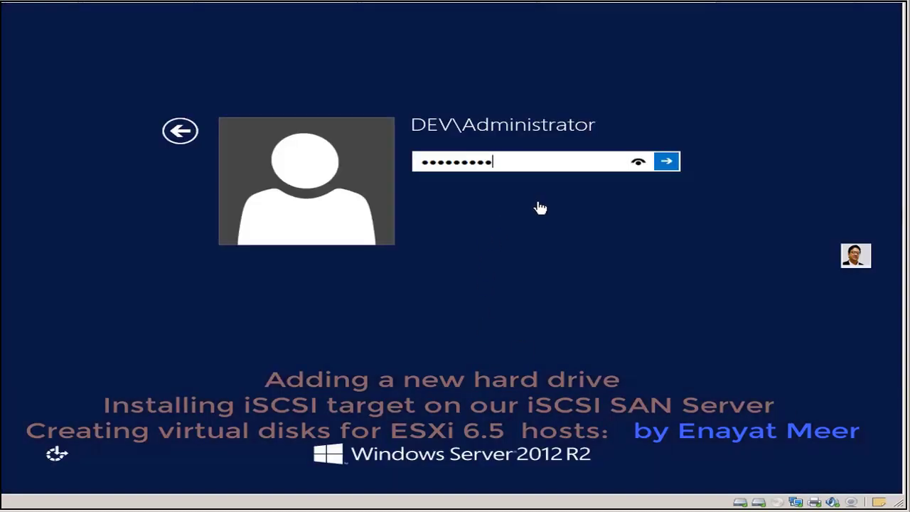
left_click(666, 163)
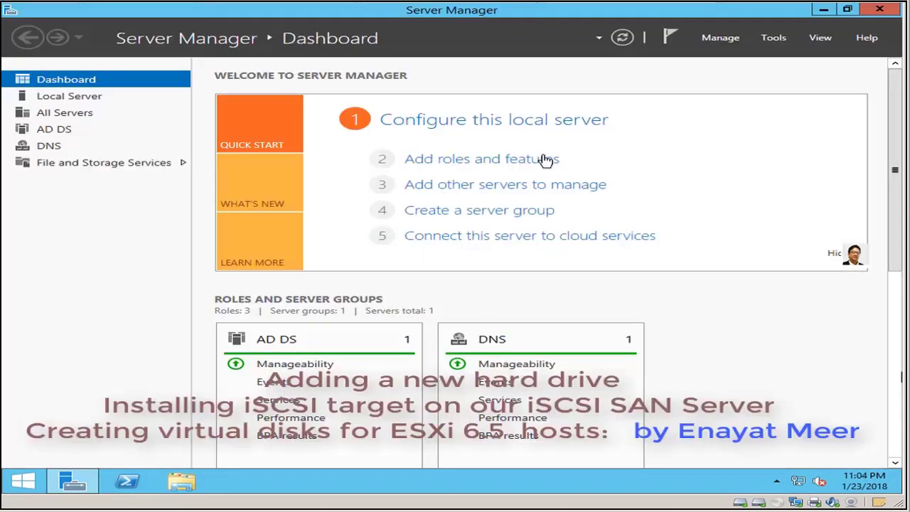
- Launch Computer Management from Server Manager's Tools menu
left_click(724, 43)
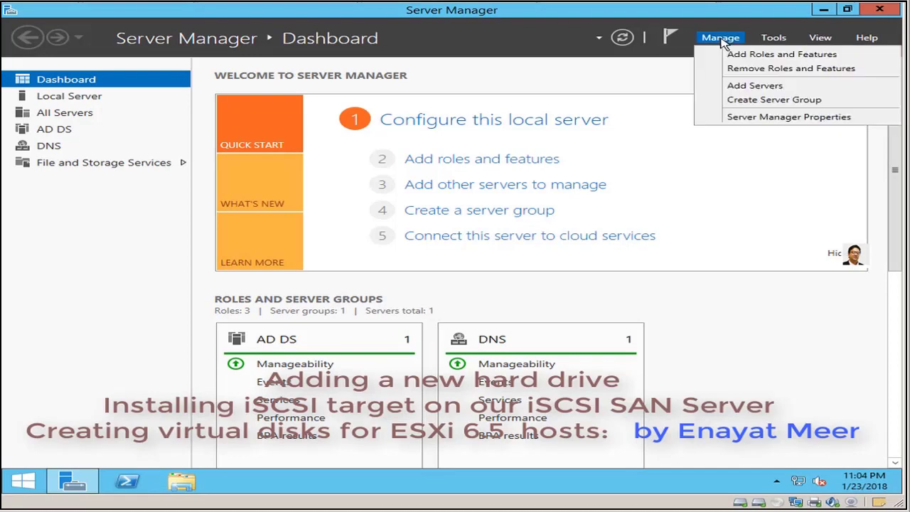
left_click(773, 39)
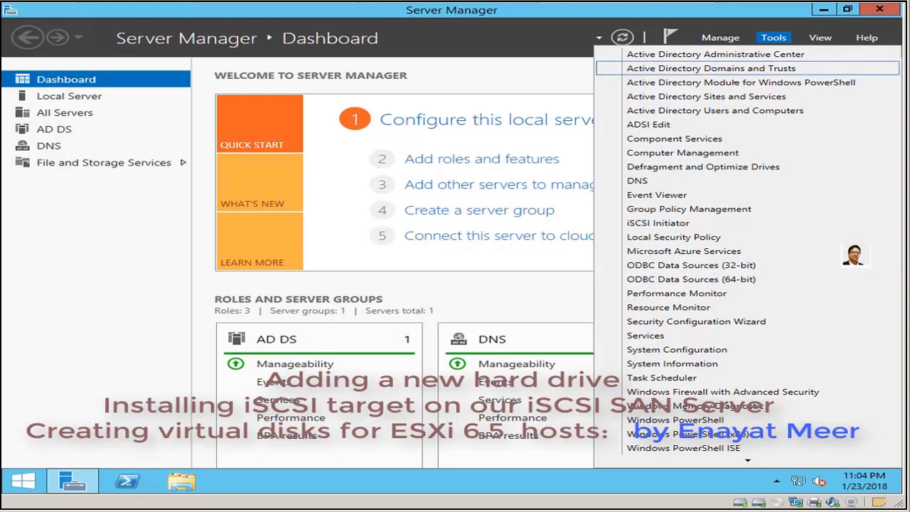
left_click(697, 152)
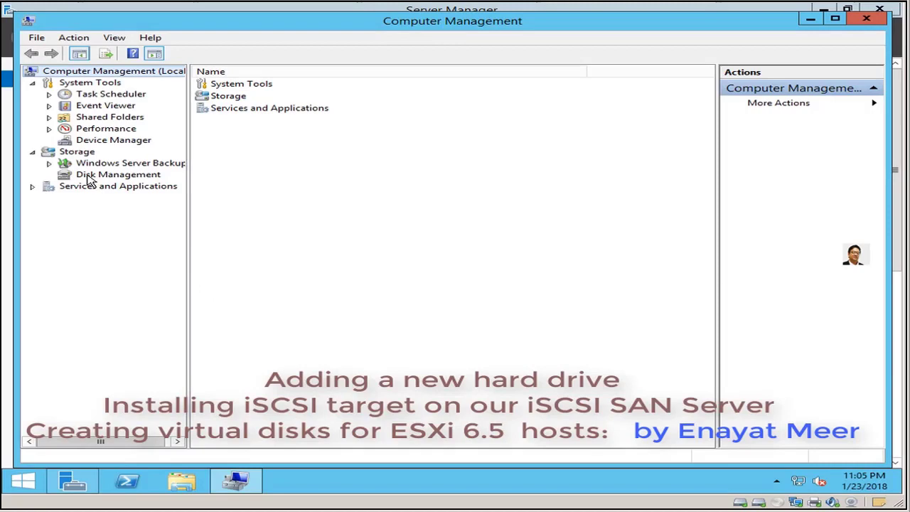
- In Disk Management, set Disk 1 online and initialize it with the MBR partition style
left_click(90, 176)
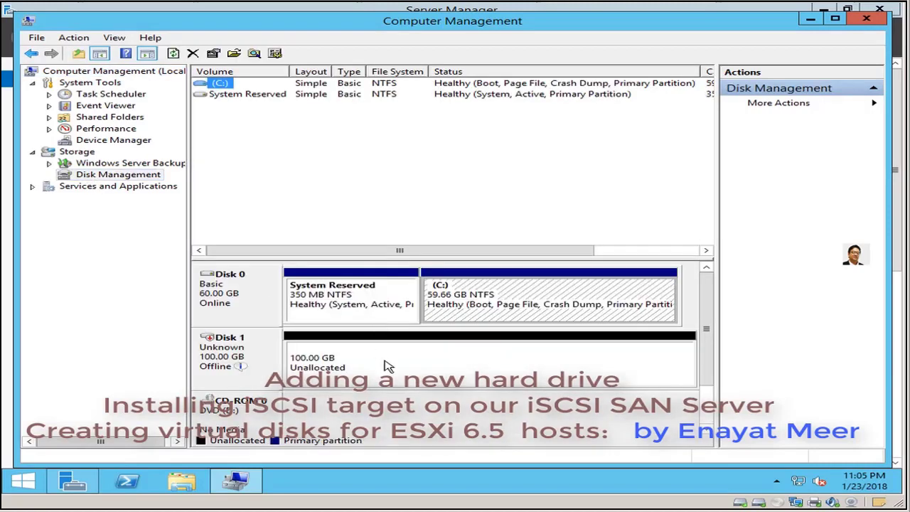
left_click(396, 367)
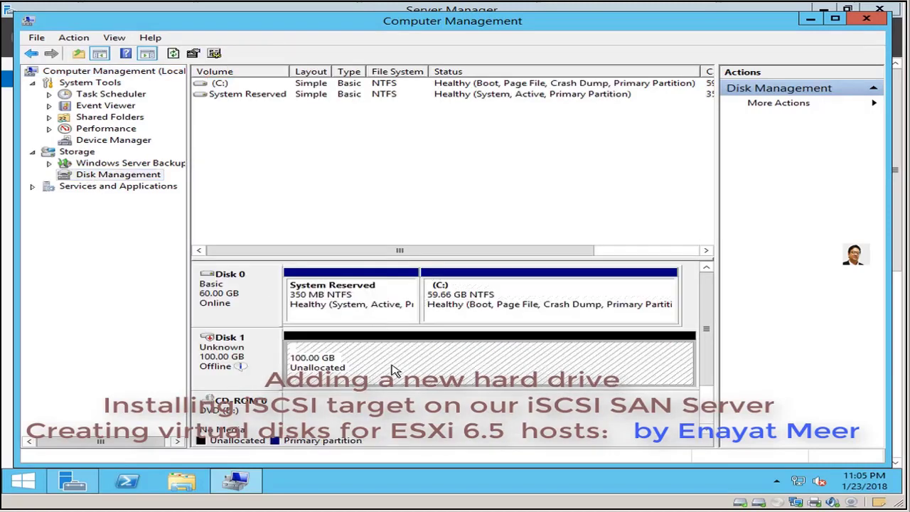
right_click(265, 351)
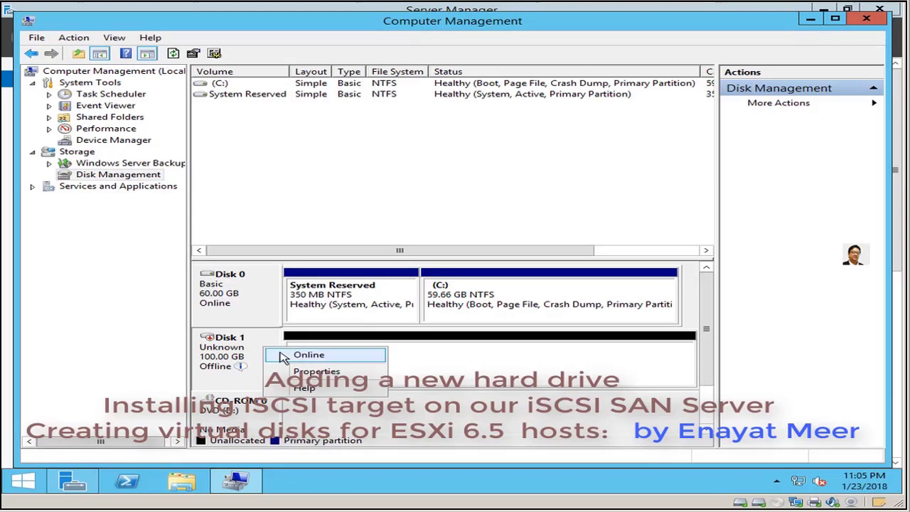
left_click(284, 356)
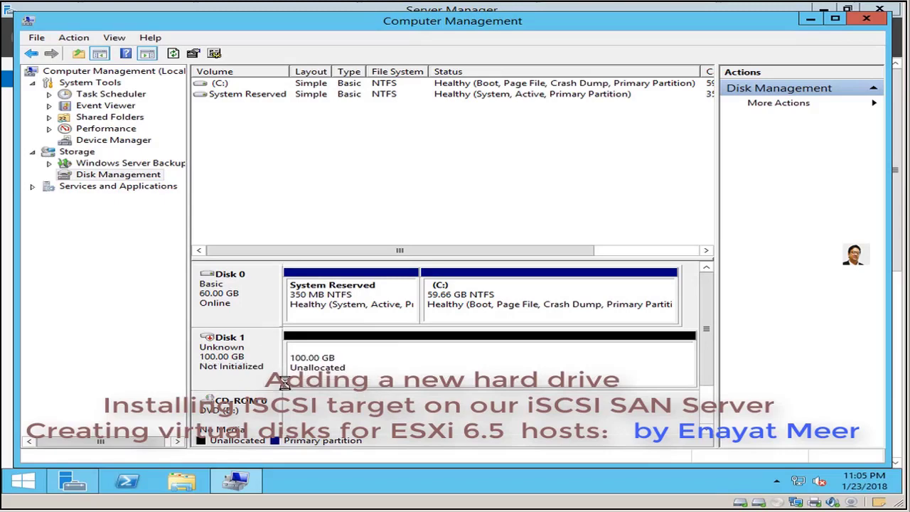
right_click(260, 353)
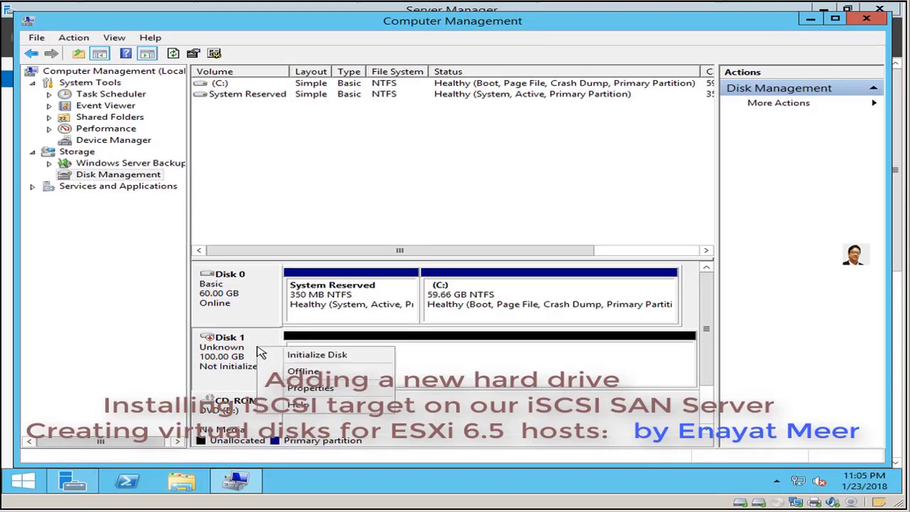
left_click(293, 355)
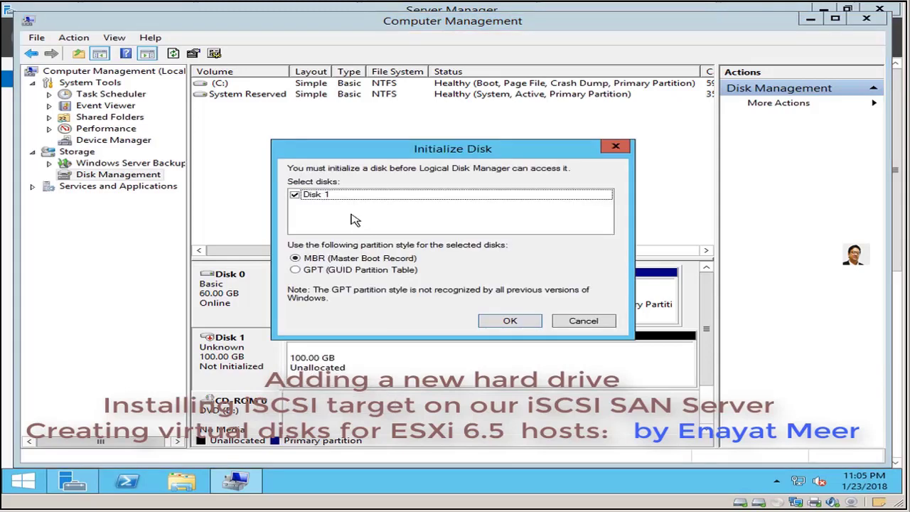
left_click(513, 322)
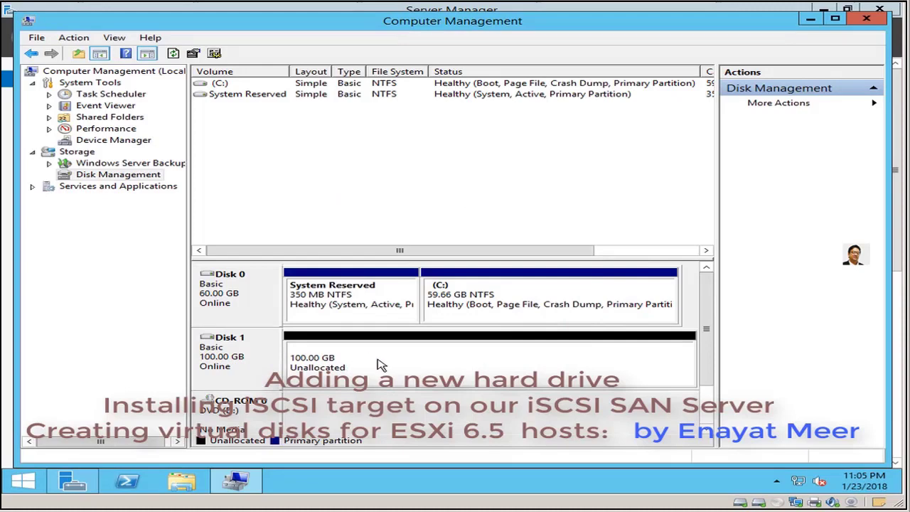
- Create a full-size 102397 MB NTFS simple volume on Disk 1 as drive E: labelled SAN
right_click(380, 364)
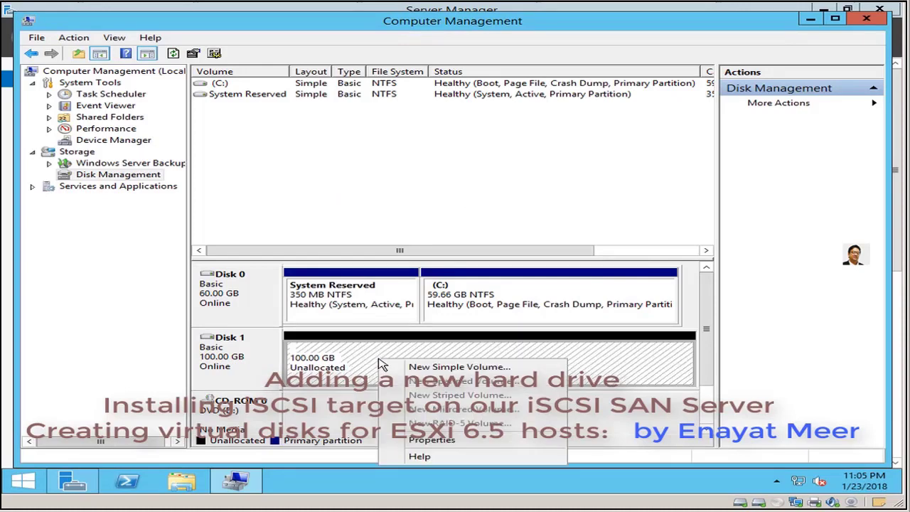
left_click(455, 368)
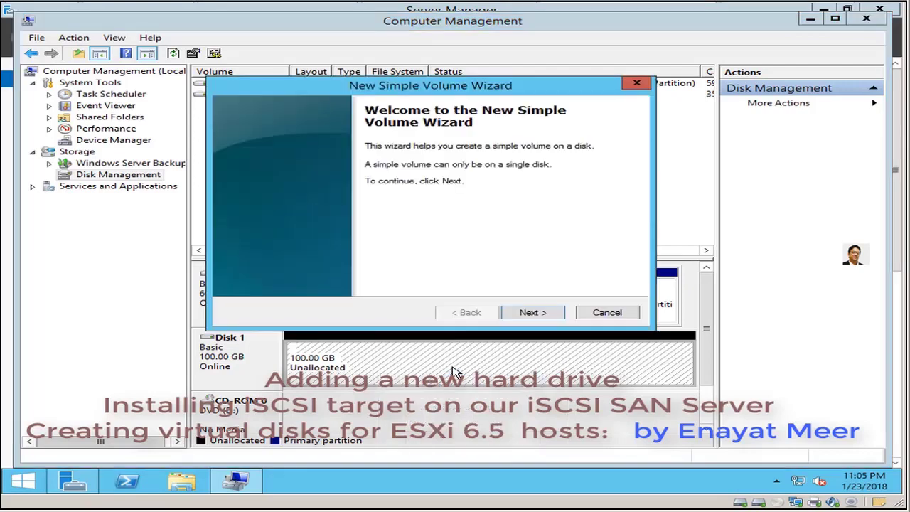
left_click(527, 317)
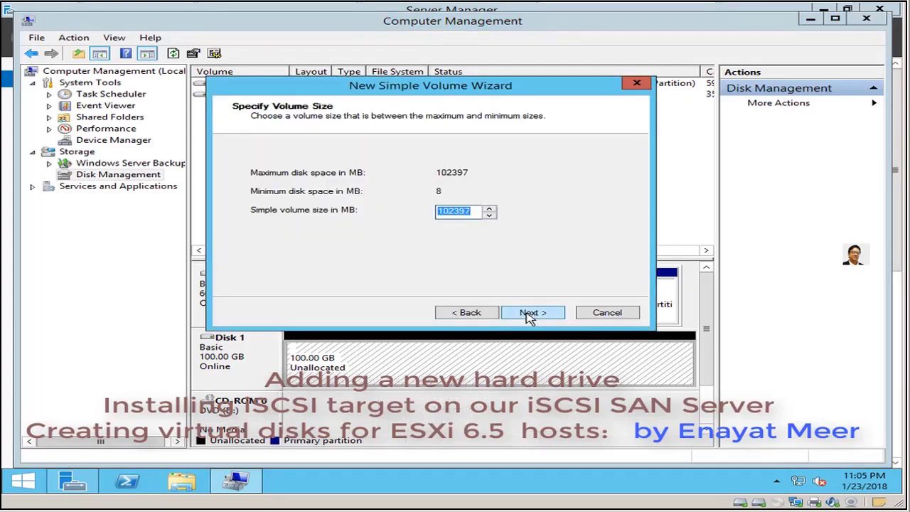
left_click(530, 316)
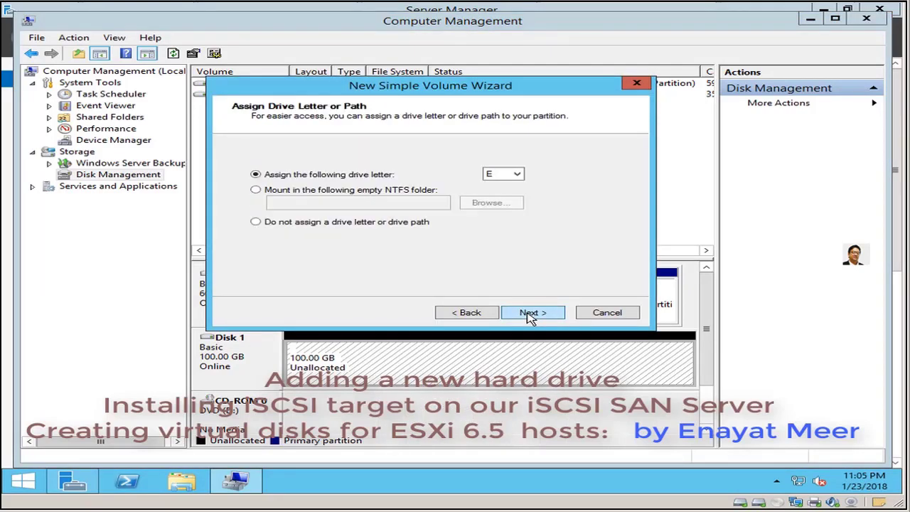
left_click(530, 316)
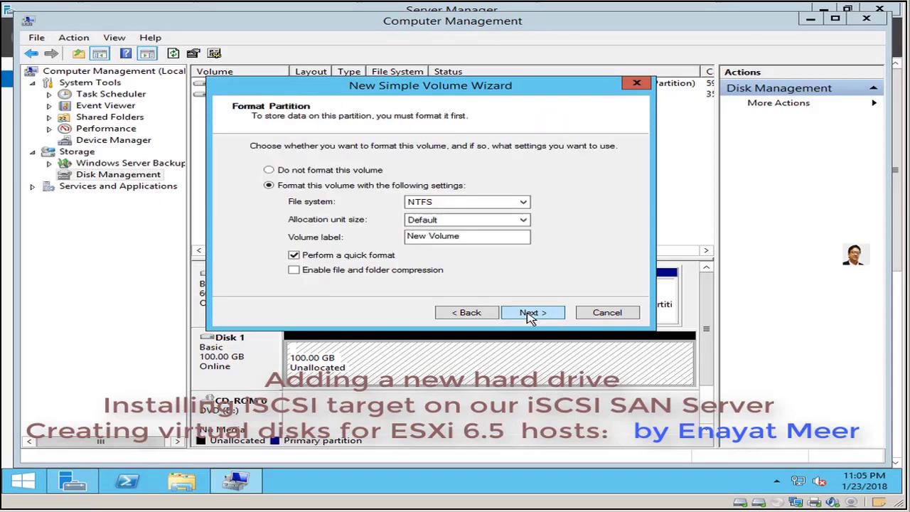
left_click_drag(462, 237, 229, 244)
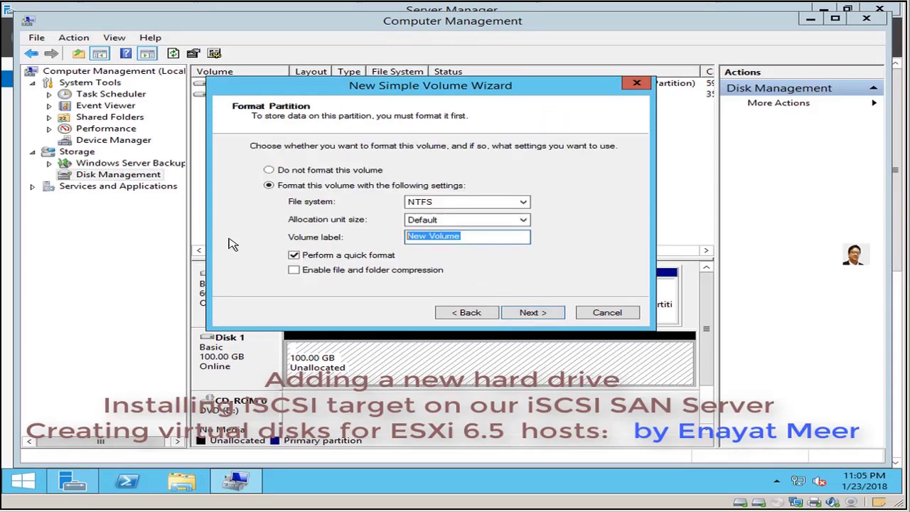
type("SAN")
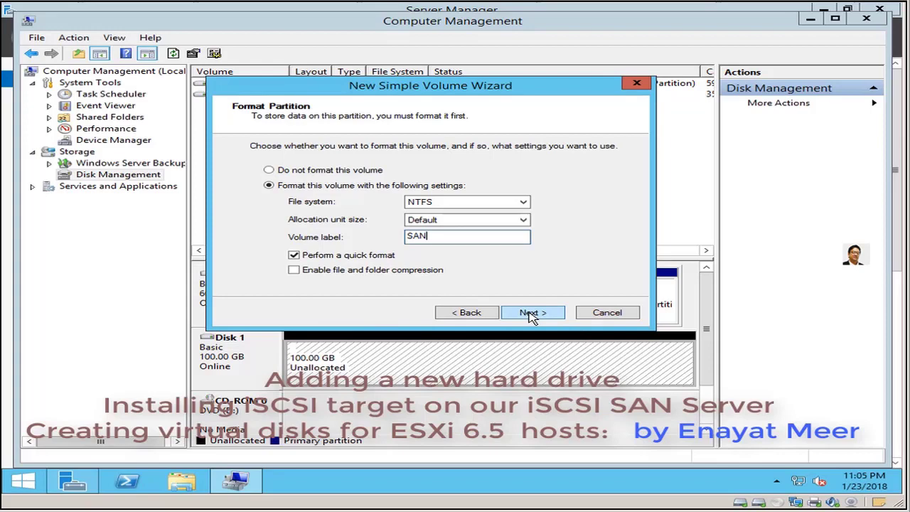
left_click(532, 314)
left_click(532, 314)
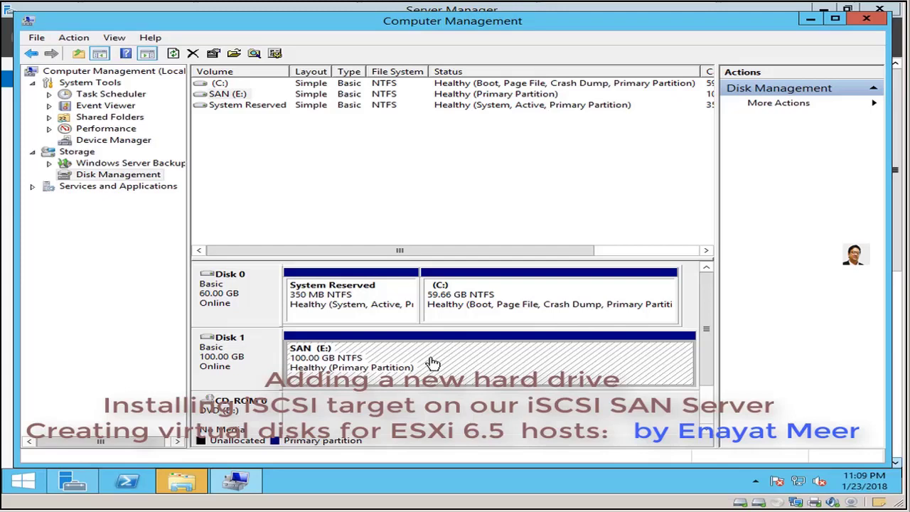
- Open the SAN (E:) drive to confirm it is empty, then close Computer Management
right_click(431, 363)
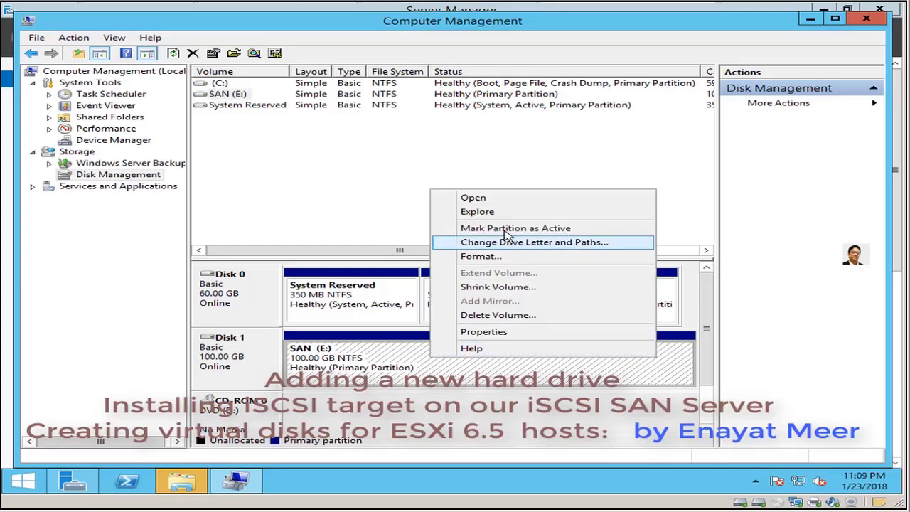
left_click(502, 200)
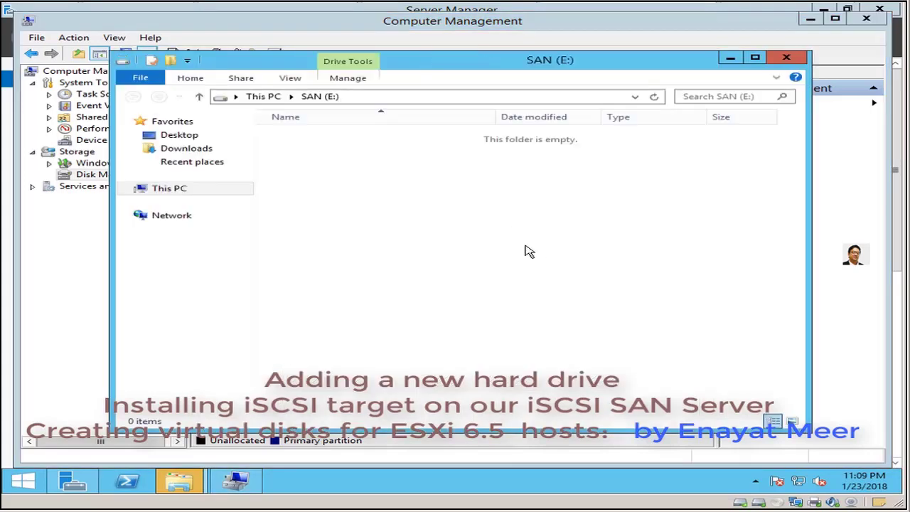
left_click(788, 60)
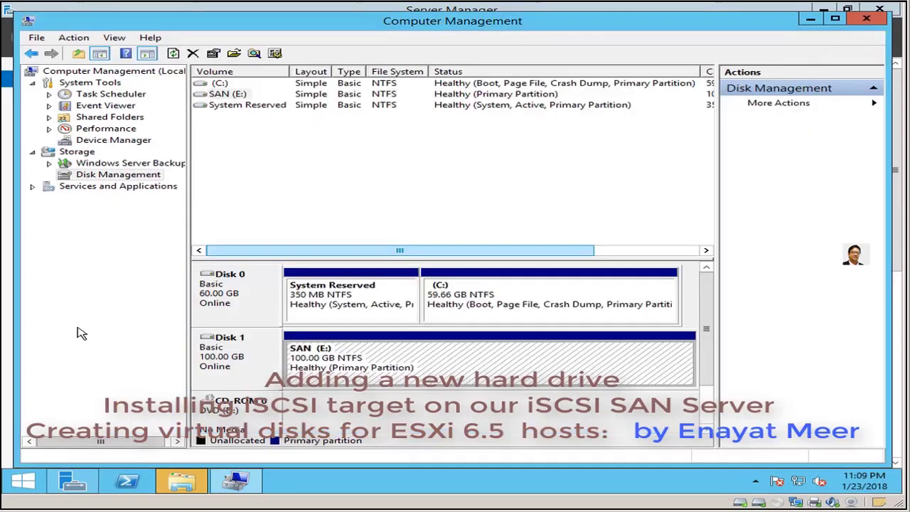
left_click(867, 18)
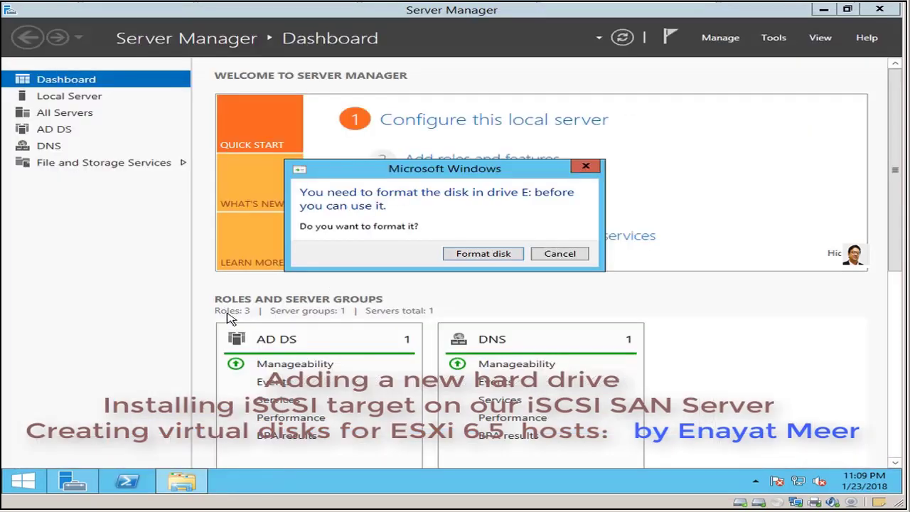
- Cancel the E: format prompt and go to the iSCSI page under File and Storage Services
left_click(560, 254)
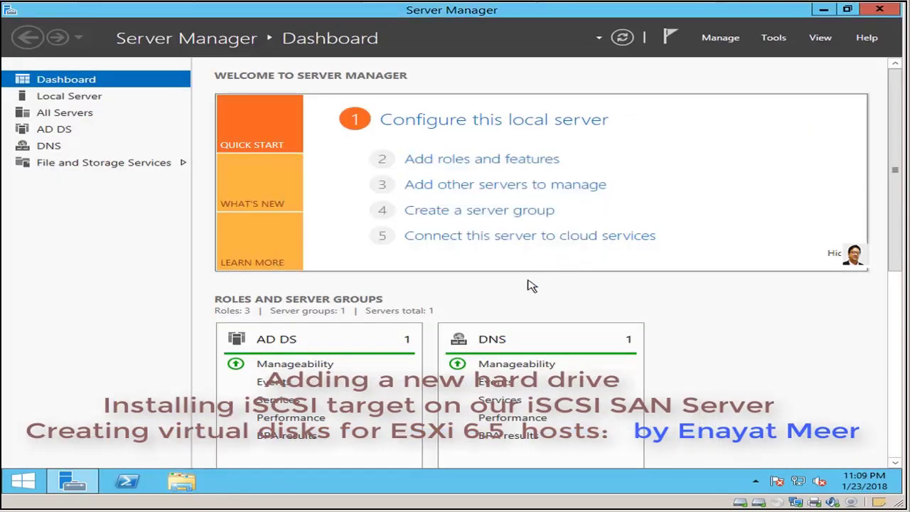
left_click(87, 165)
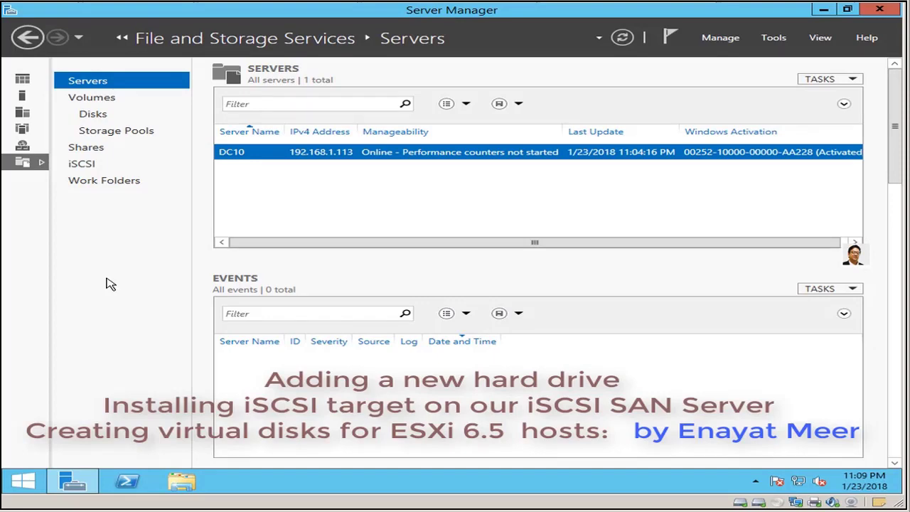
left_click(854, 80)
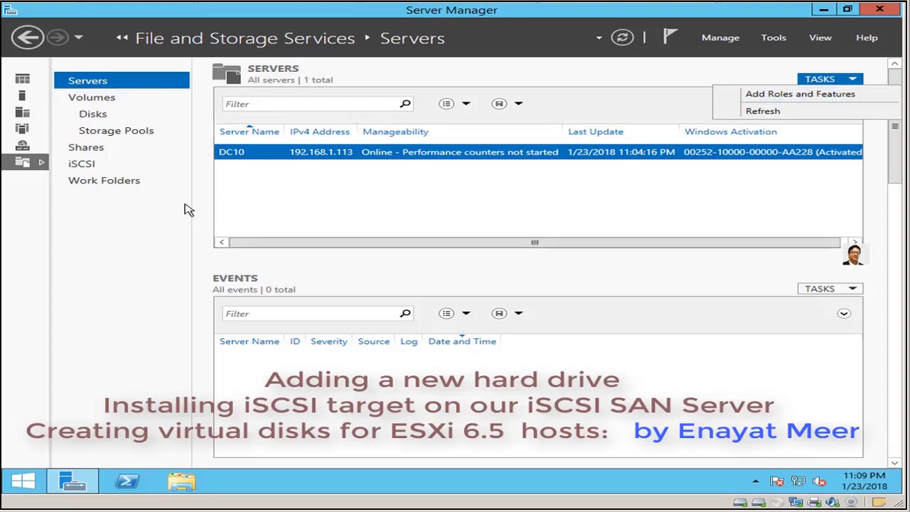
left_click(75, 165)
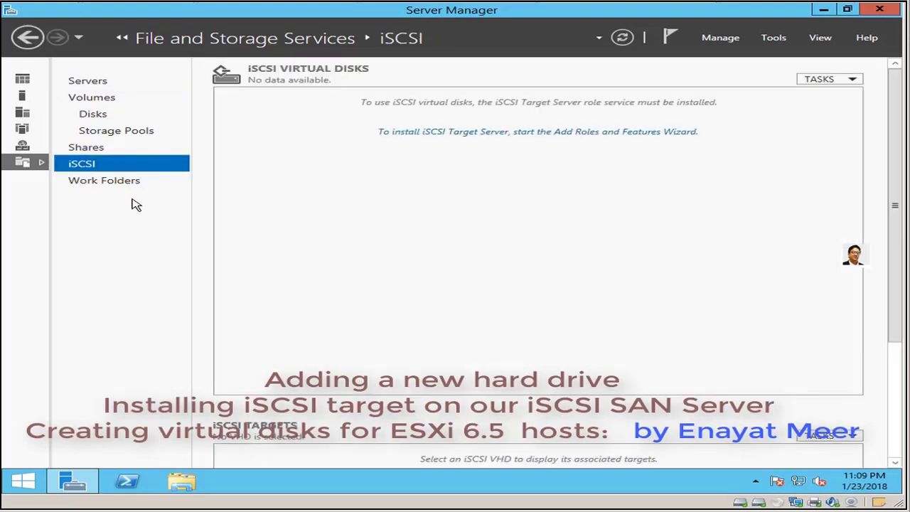
- Select the iSCSI Target Server role under File and Storage Services and advance to the confirmation page
left_click(528, 135)
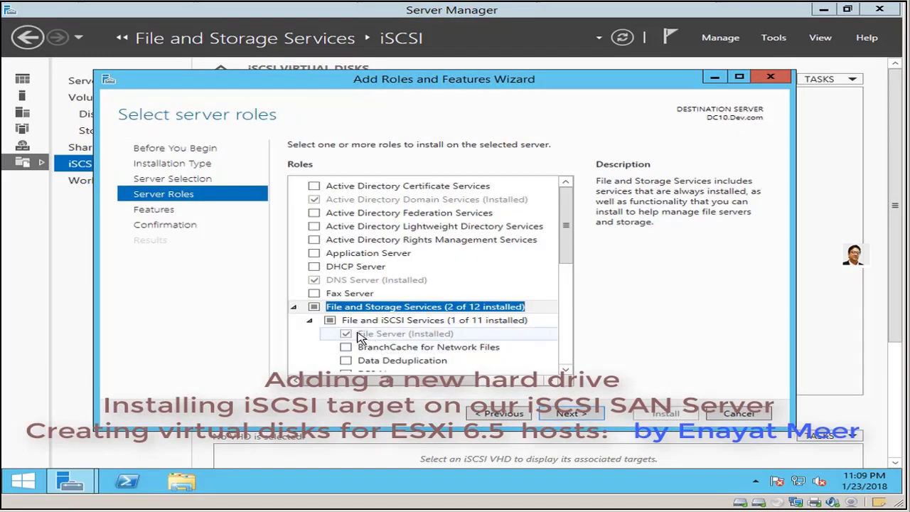
scroll(306, 249, "down", 2)
left_click(293, 238)
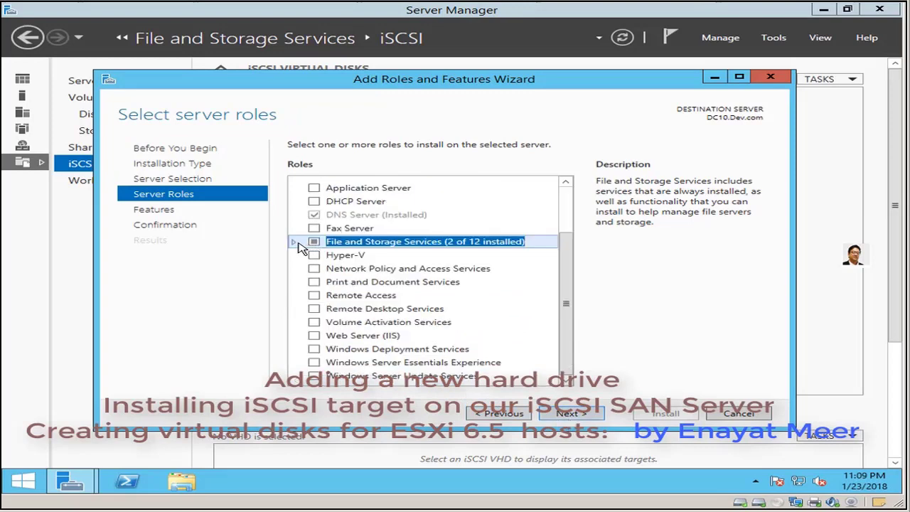
left_click(292, 233)
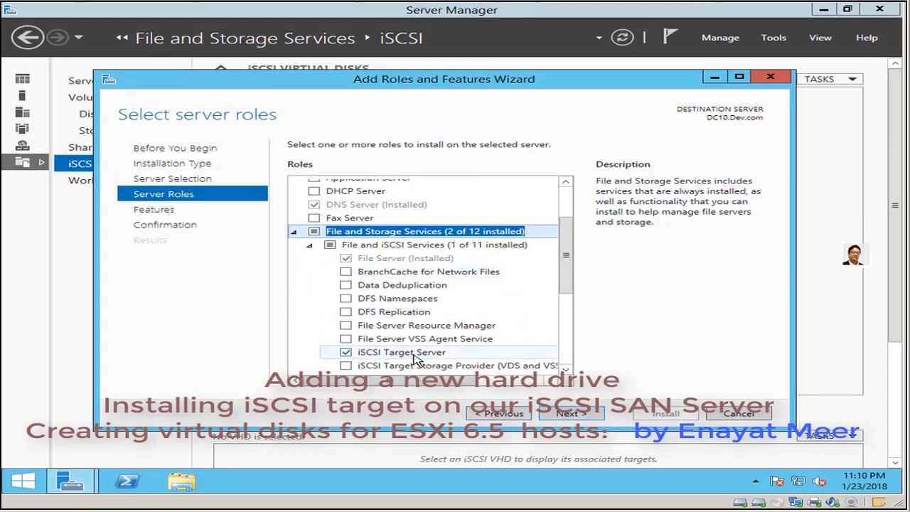
left_click(568, 414)
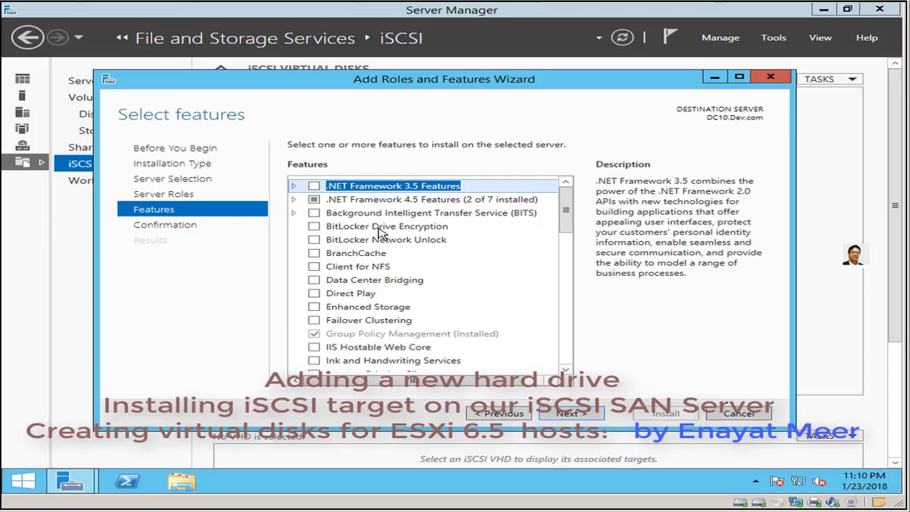
left_click(569, 418)
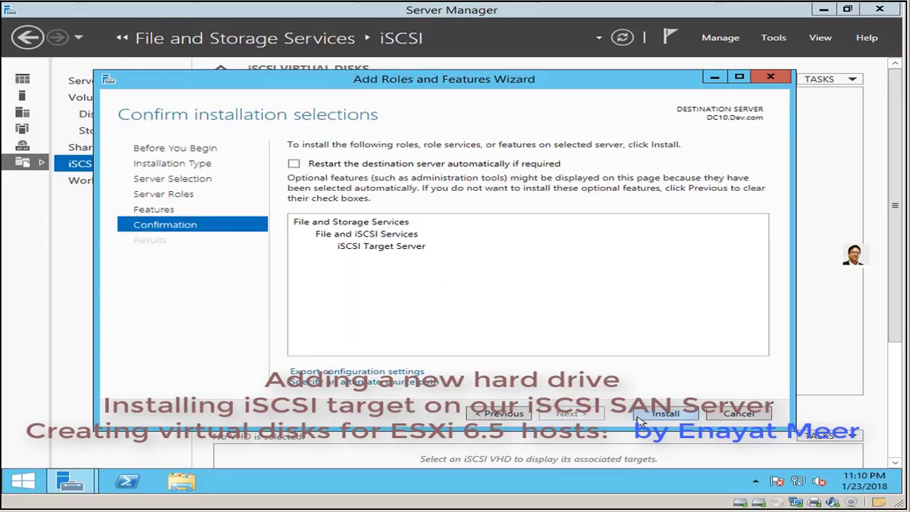
- Install iSCSI Target Server, then switch to the ESXi1 host console
left_click(667, 414)
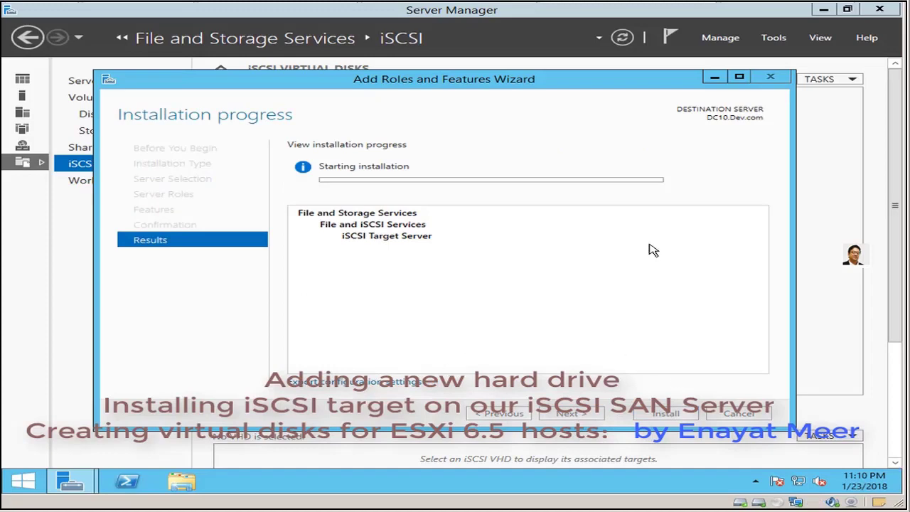
key("ctrl+Tab")
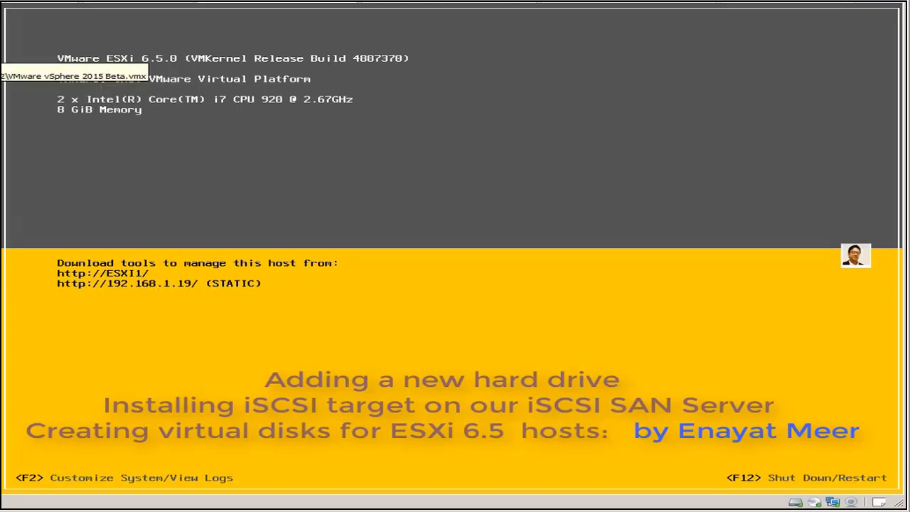
- Read the ESXi1 (192.168.1.19) and ESXi2 (192.168.1.20) host IPs, then return to DC10
key("ctrl+Tab")
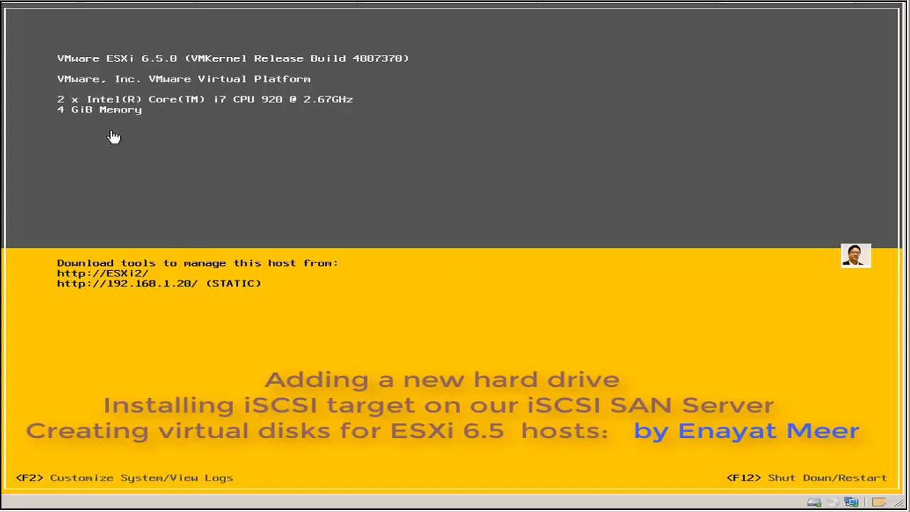
left_click(3, 53)
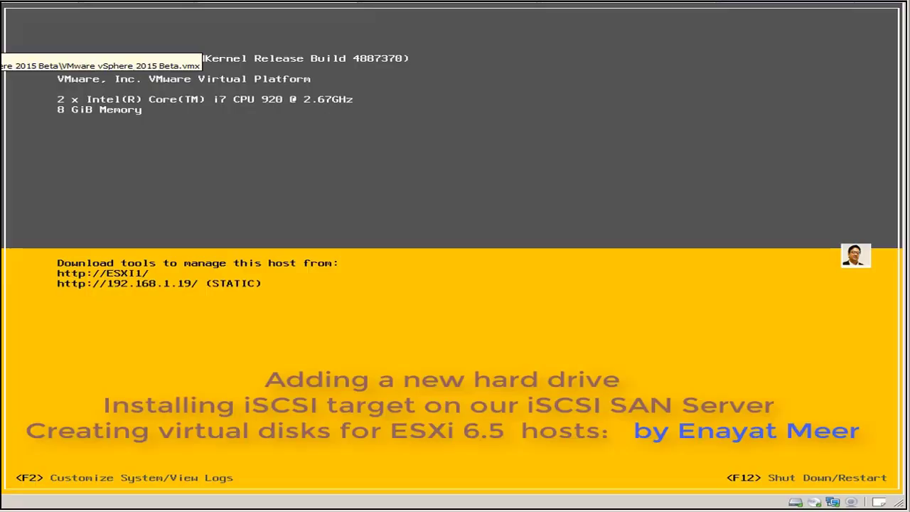
left_click(3, 51)
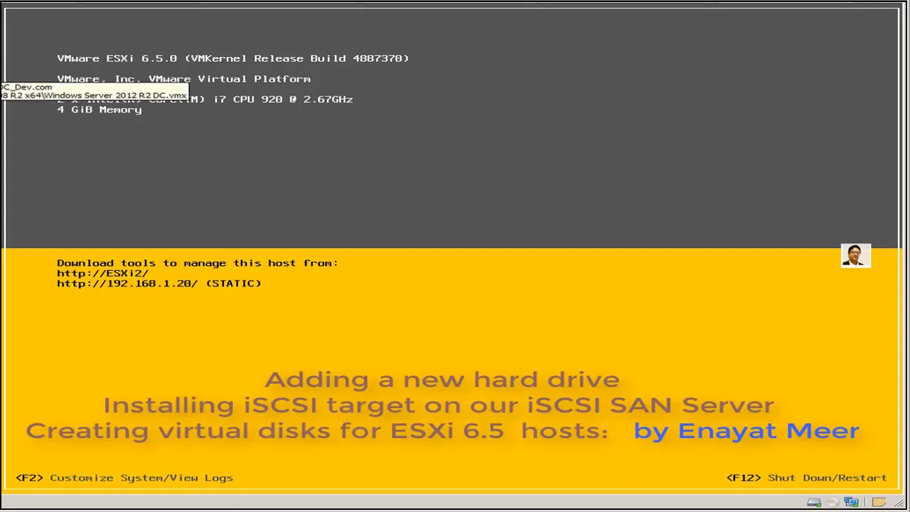
left_click(6, 86)
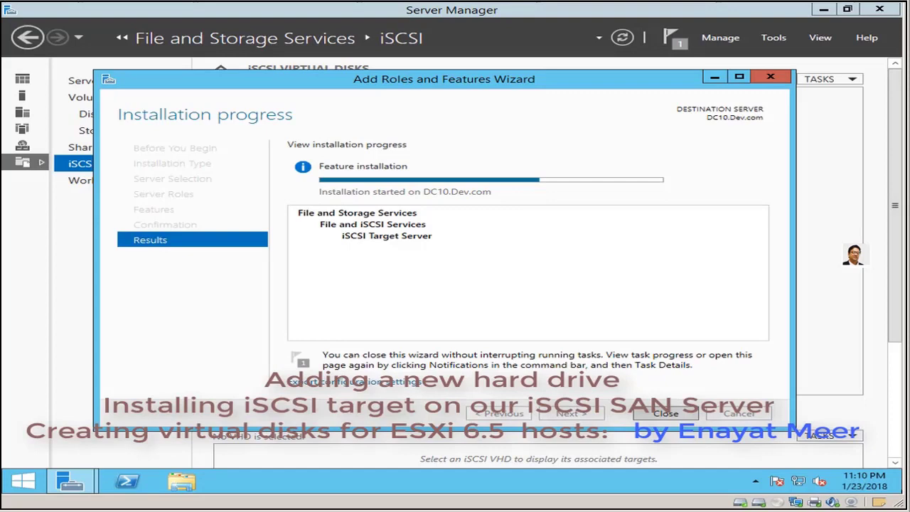
- Dismiss the finished role installation wizard and refresh the iSCSI virtual disks page
left_click(668, 414)
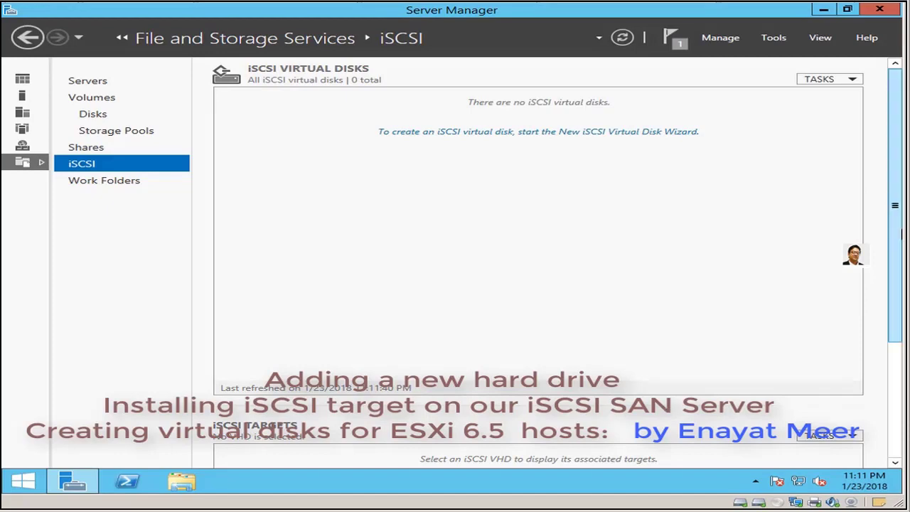
left_click(621, 39)
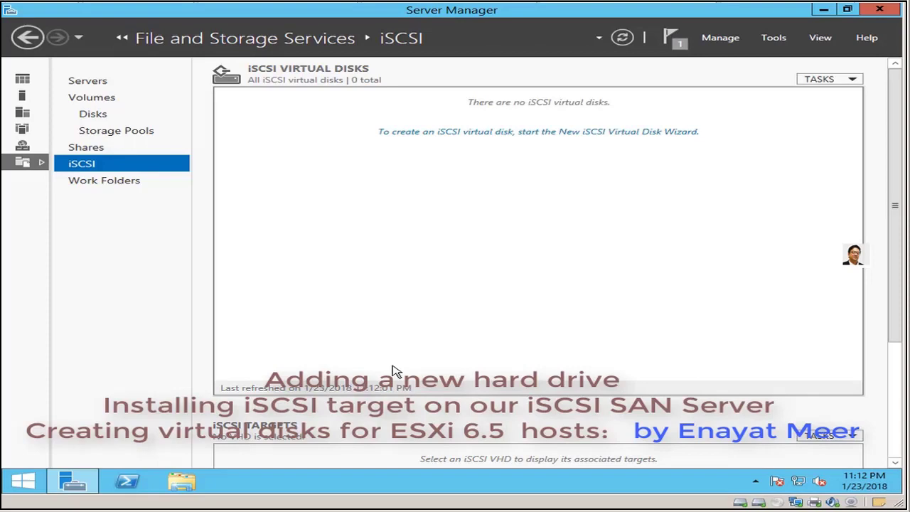
- Start a new iSCSI virtual disk and choose volume E: as its location
left_click(852, 82)
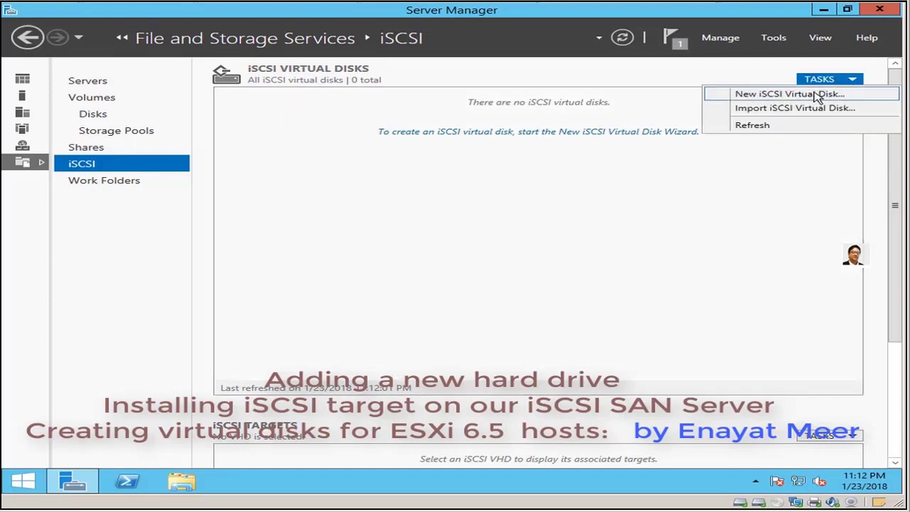
left_click(818, 94)
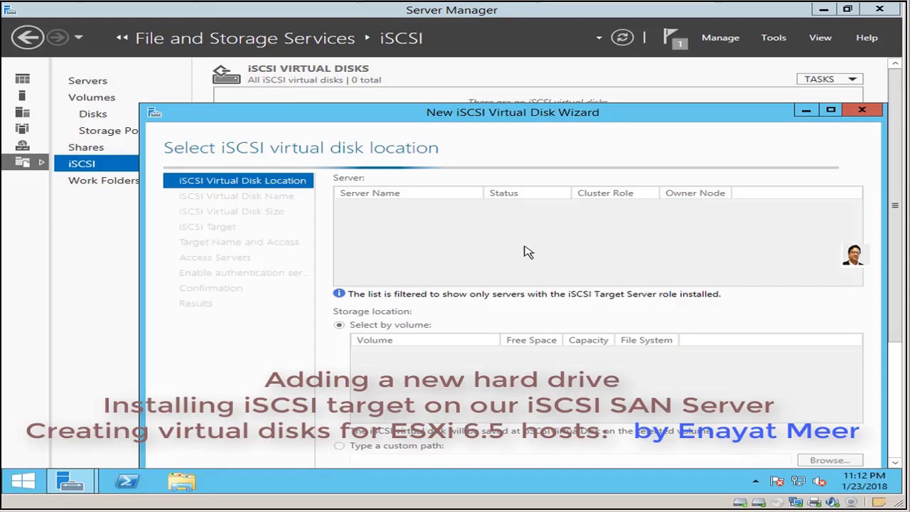
left_click_drag(508, 116, 458, 68)
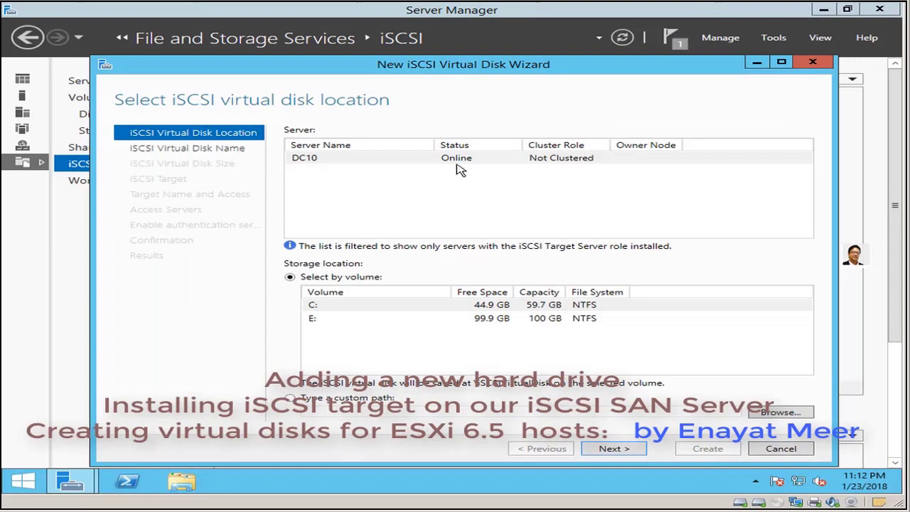
left_click(345, 324)
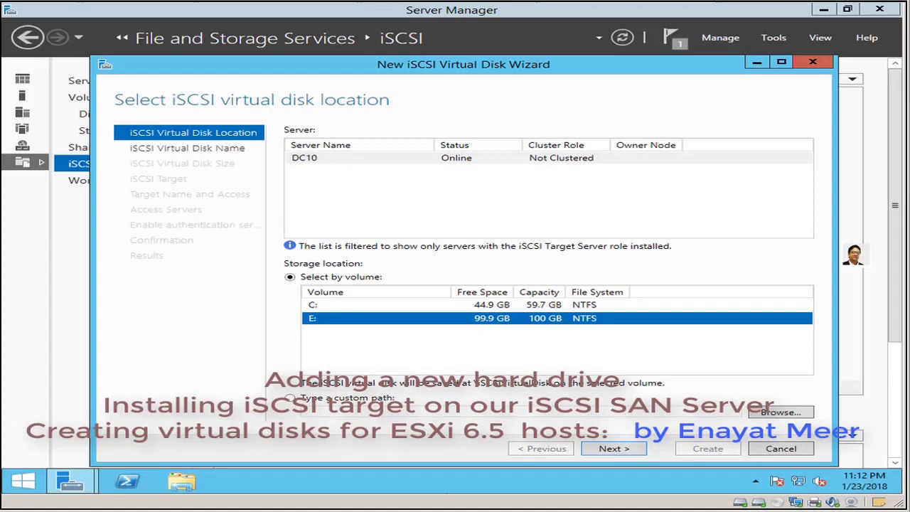
left_click(613, 450)
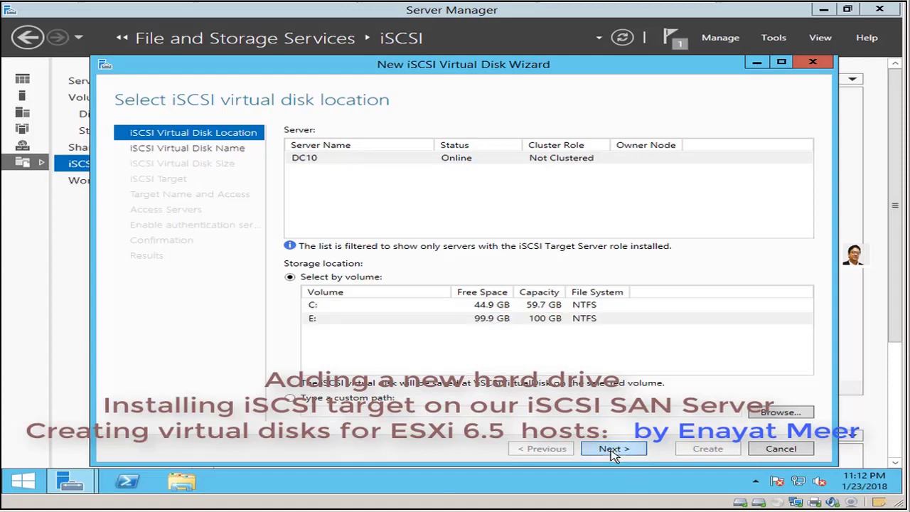
- Name the virtual disk VMWare_SAN and give it a 10 GB fixed size
type("VMWare_S")
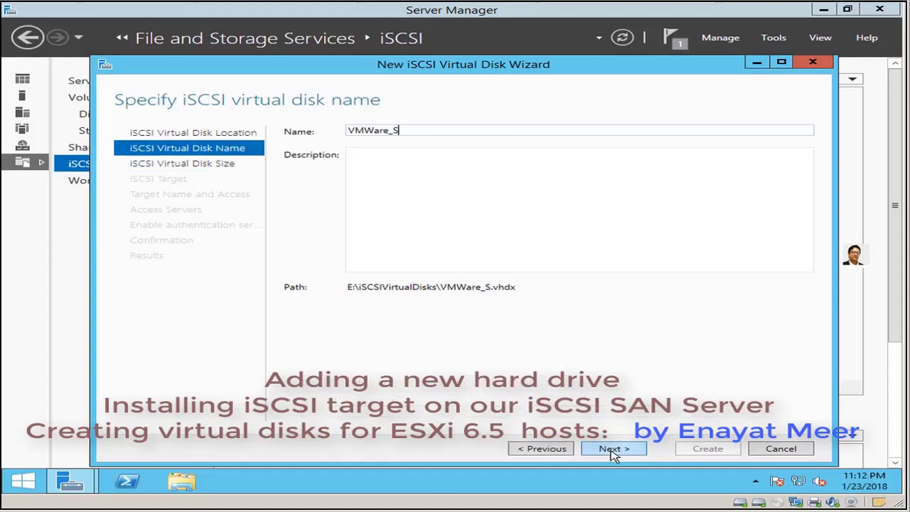
type("AN")
left_click(617, 452)
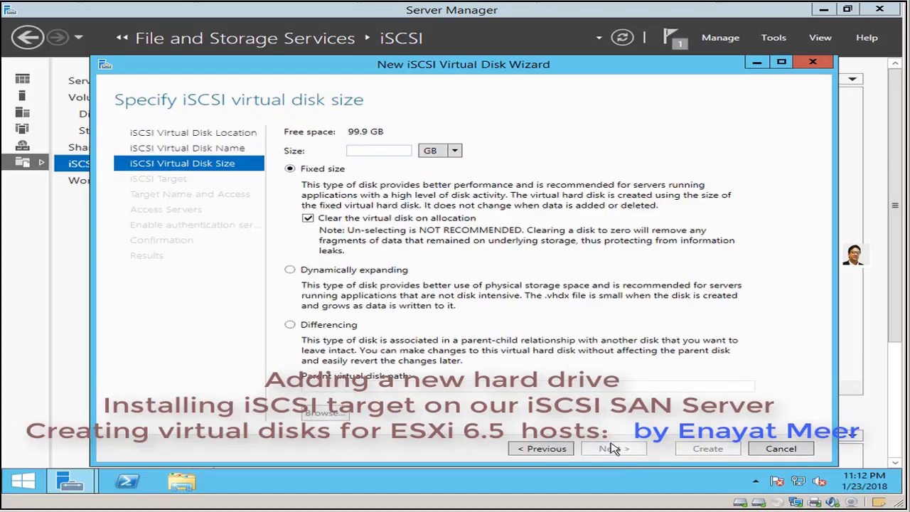
type("10")
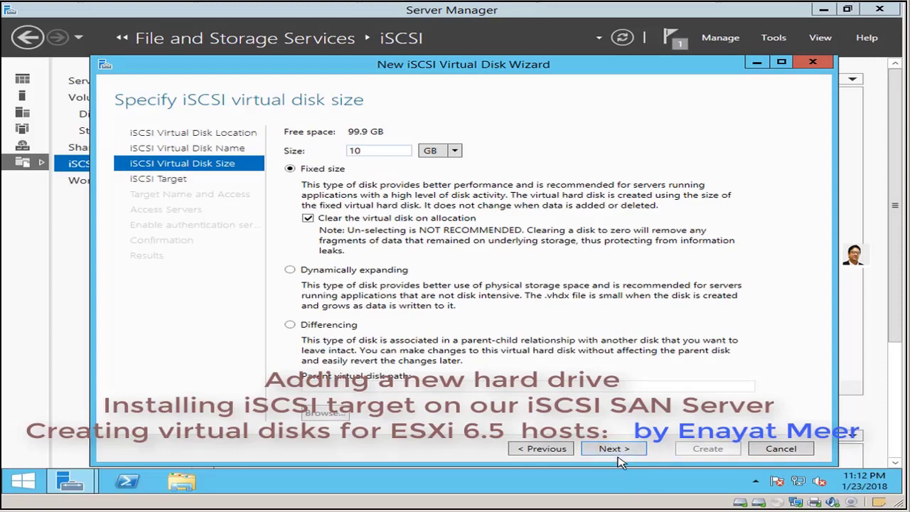
left_click(615, 452)
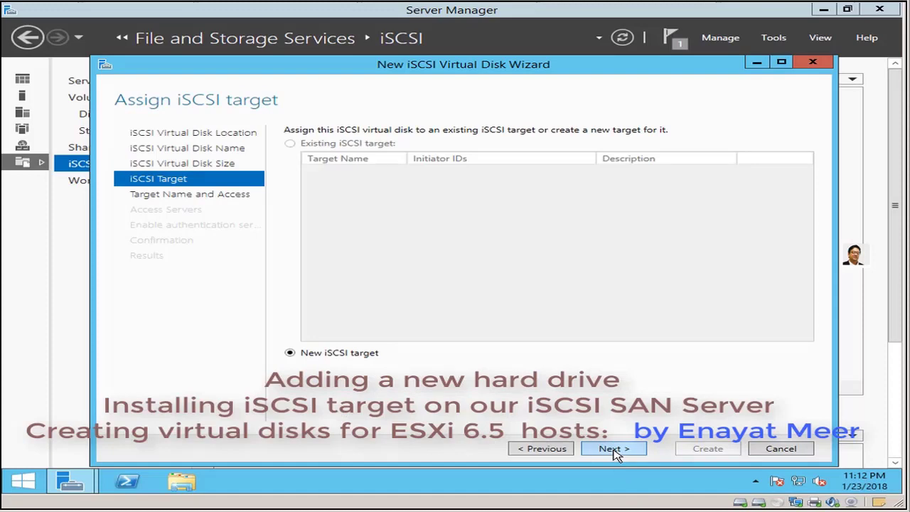
- Rename the disk to Disk1, keep 10 GB, and create a new iSCSI target named SAN
left_click(615, 450)
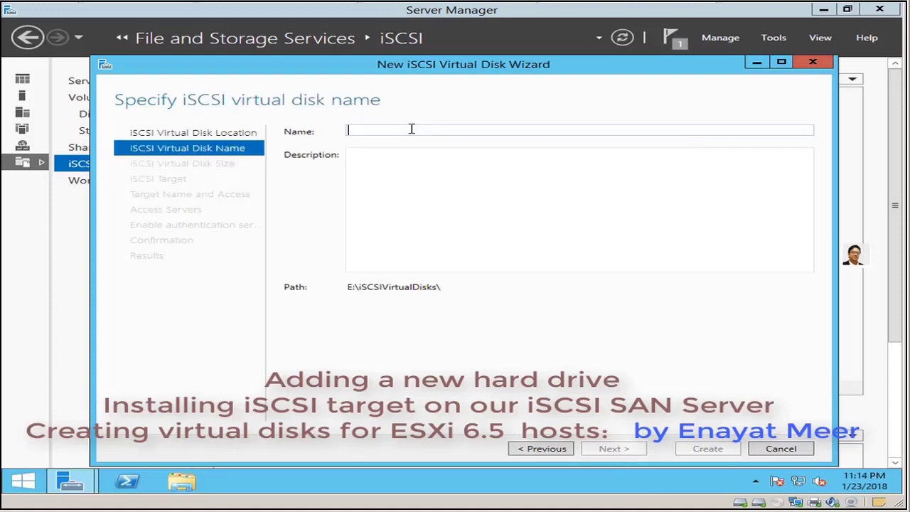
type("Disk")
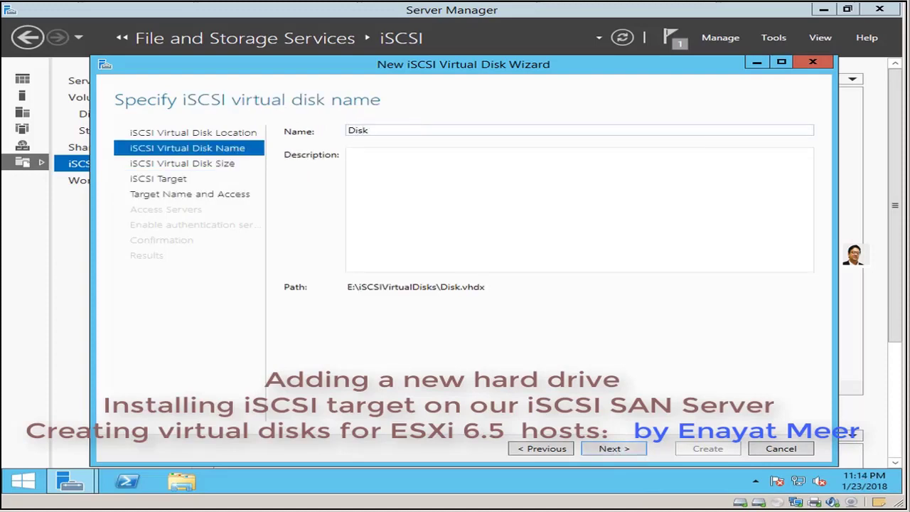
type("1")
left_click(630, 450)
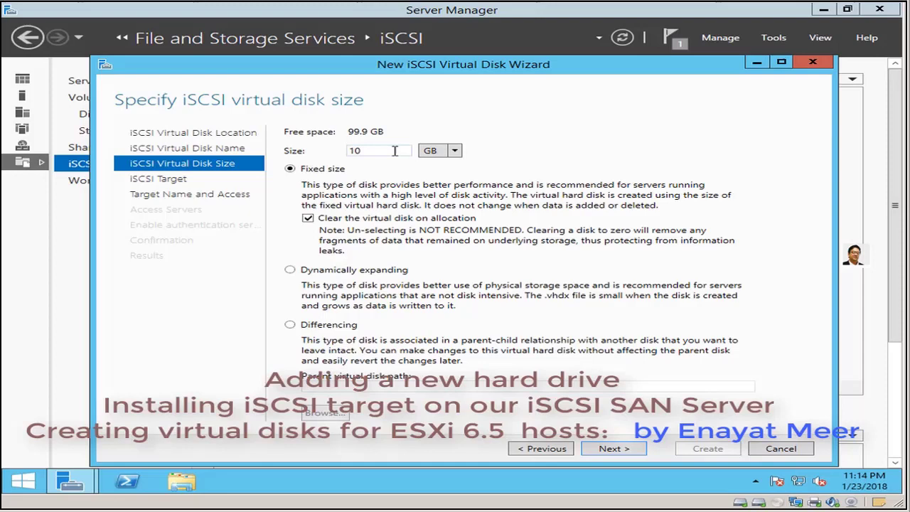
left_click(614, 449)
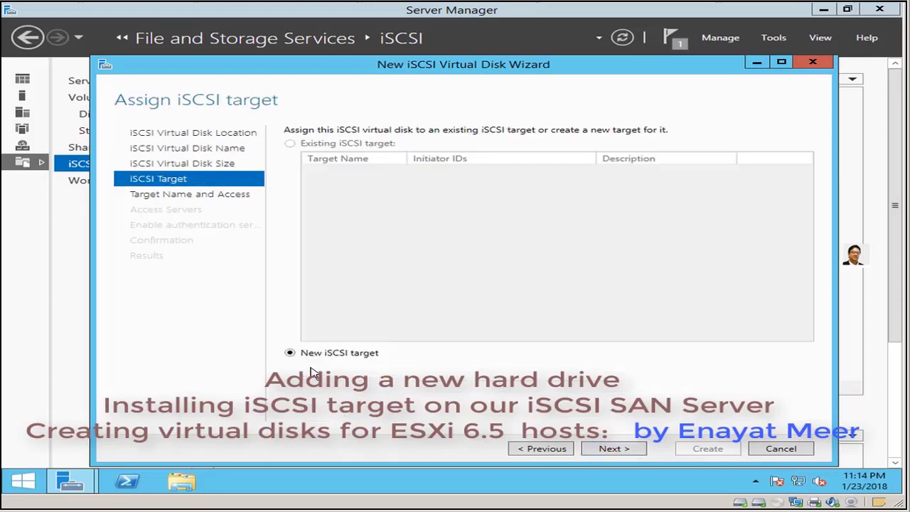
left_click(613, 449)
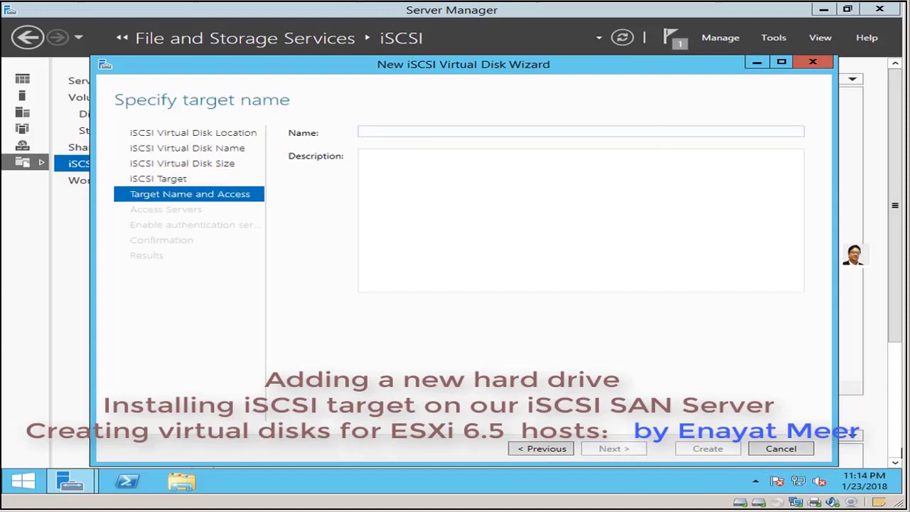
type("SAN")
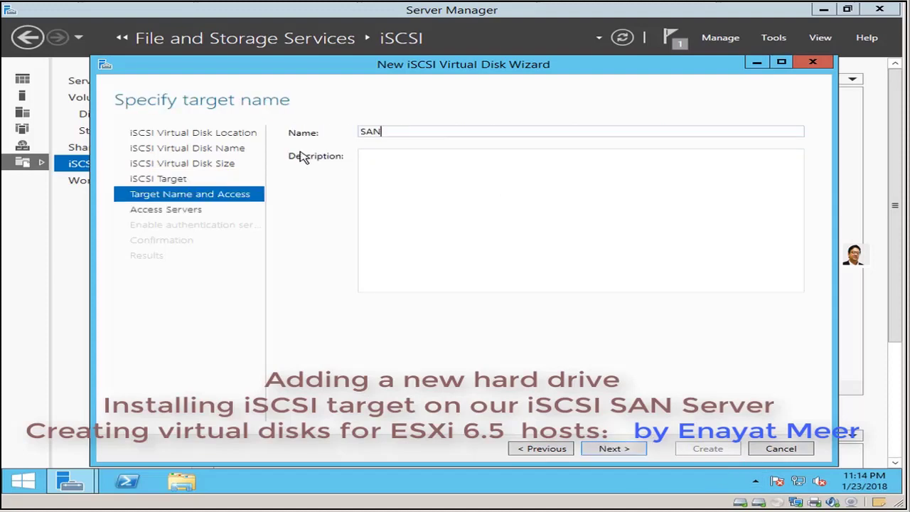
- Add initiator IP address 192.168.1.19 as an access server for target SAN
left_click(616, 450)
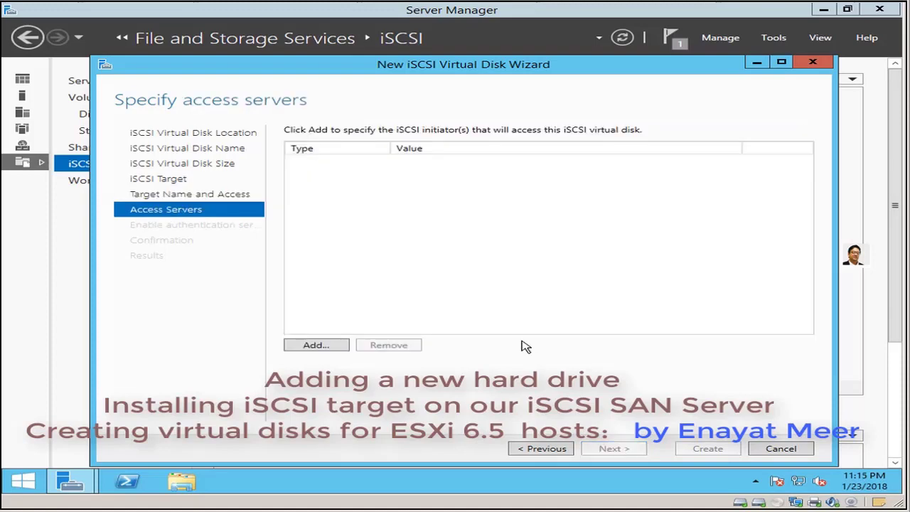
left_click(316, 347)
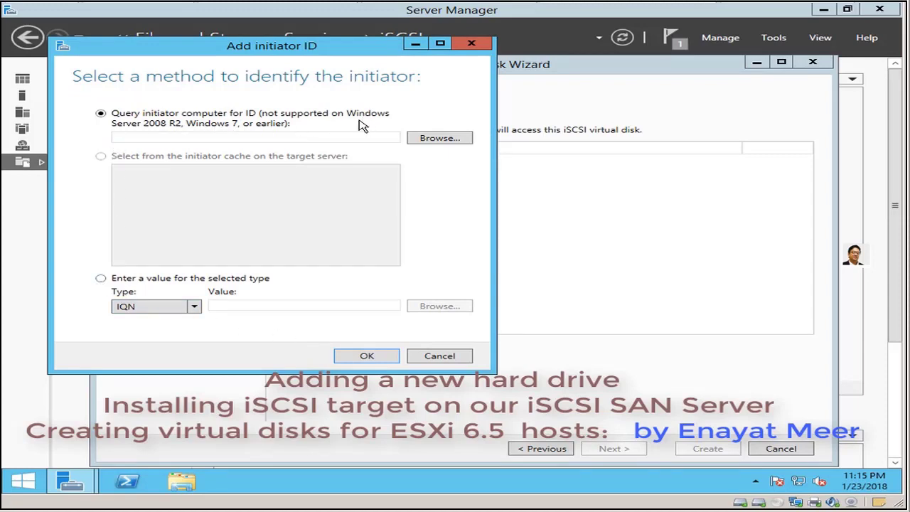
left_click(101, 278)
left_click(195, 308)
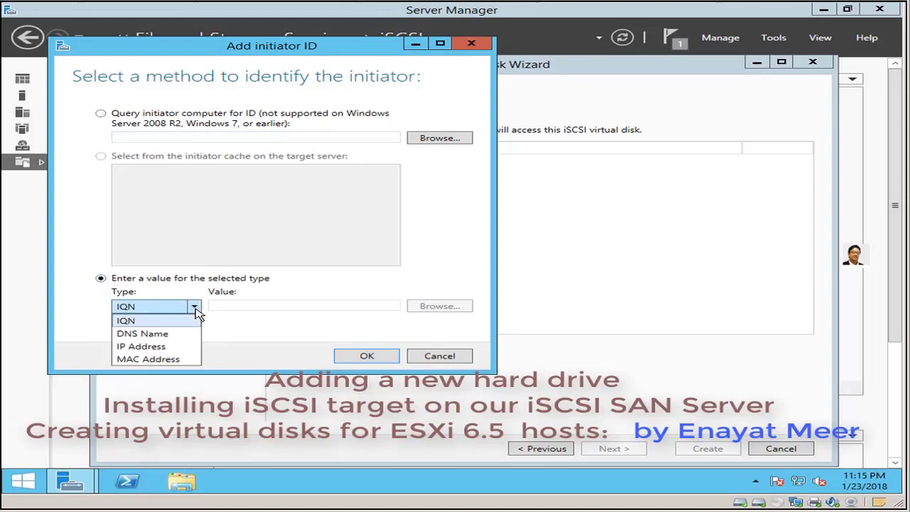
left_click(173, 347)
left_click(261, 301)
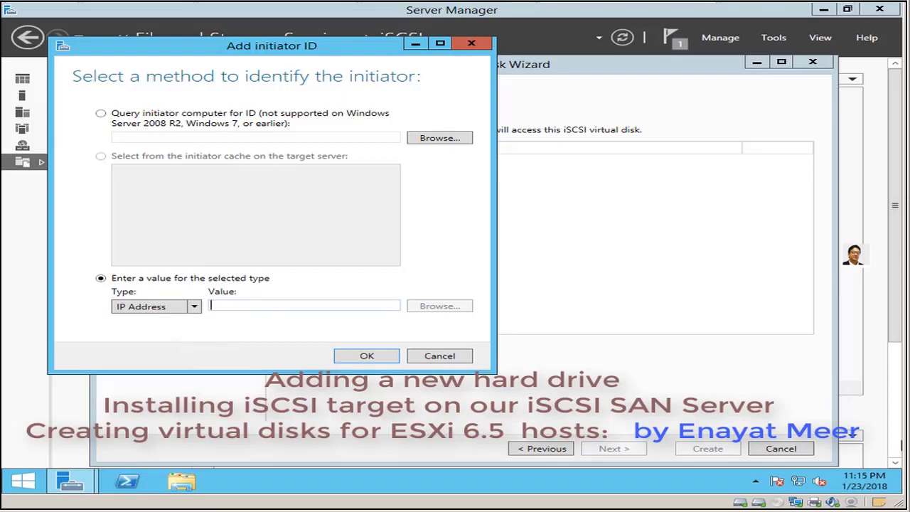
type("192.168.1.19")
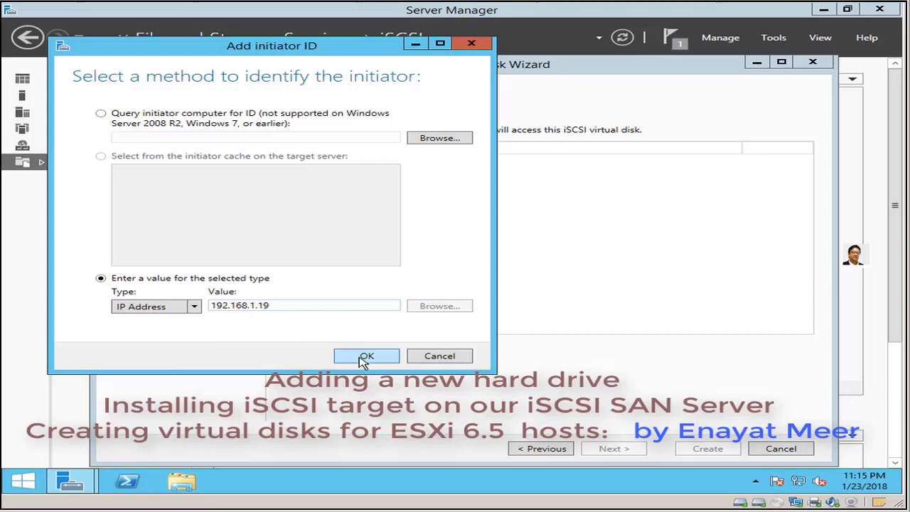
left_click(364, 358)
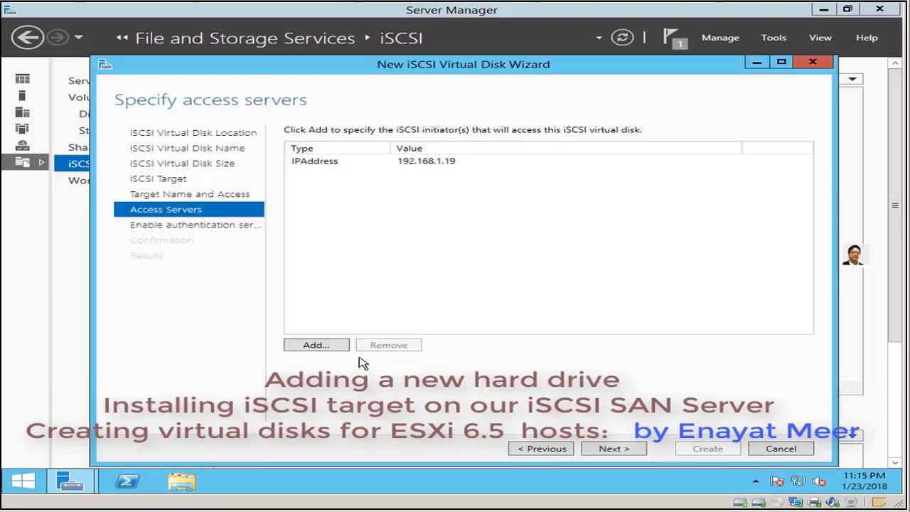
- Add the second initiator by IP address 192.168.1.20
left_click(316, 345)
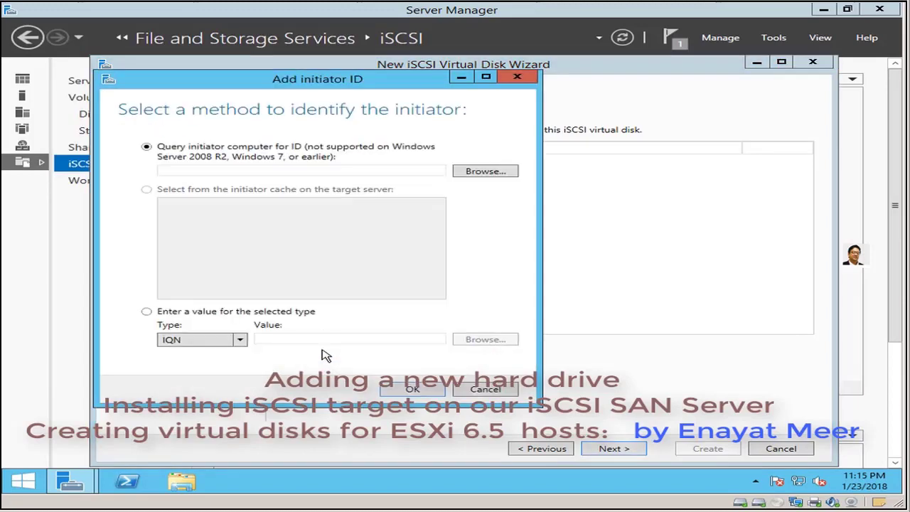
left_click(148, 312)
left_click(241, 340)
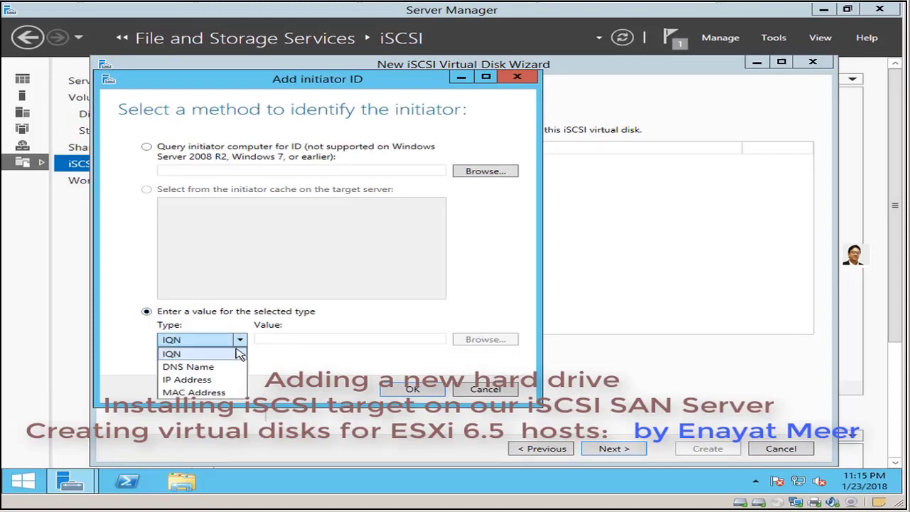
left_click(216, 378)
left_click(294, 341)
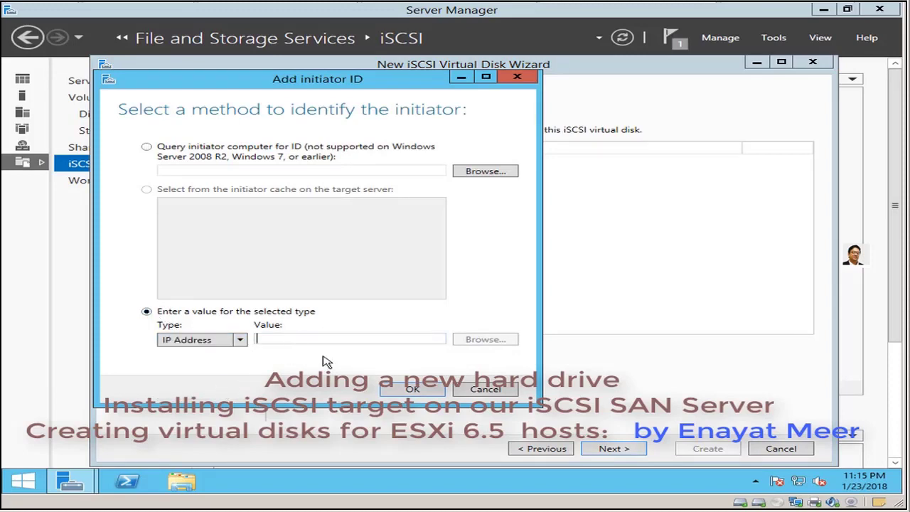
type("192.168.1.20")
left_click(411, 390)
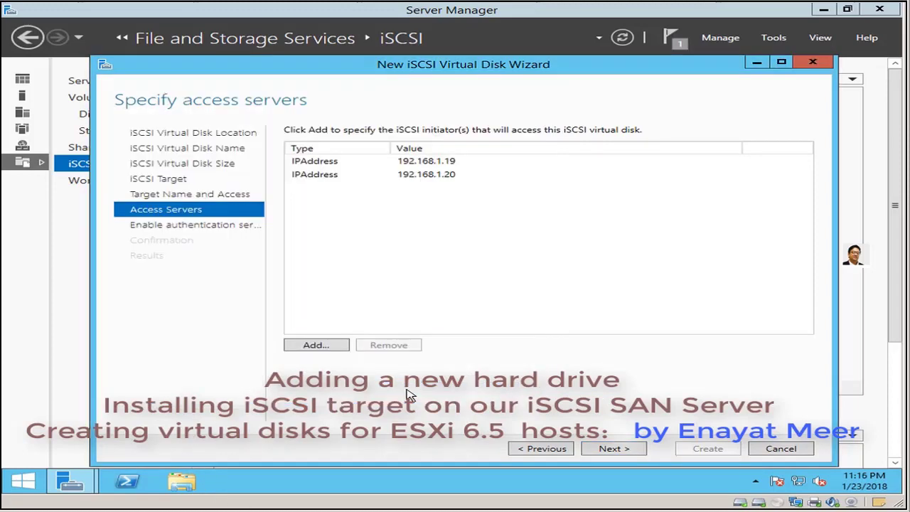
- Leave CHAP disabled and create Disk1.vhdx on target san, closing the wizard afterwards
left_click(619, 454)
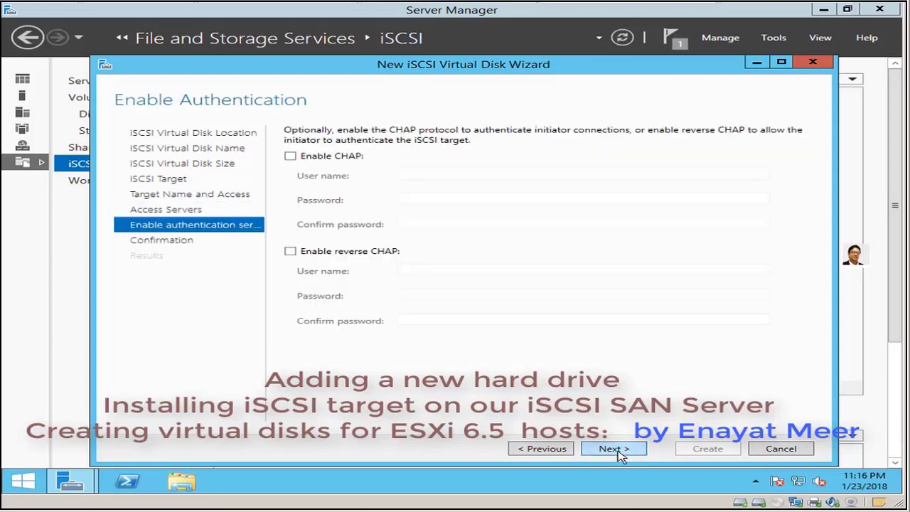
left_click(619, 453)
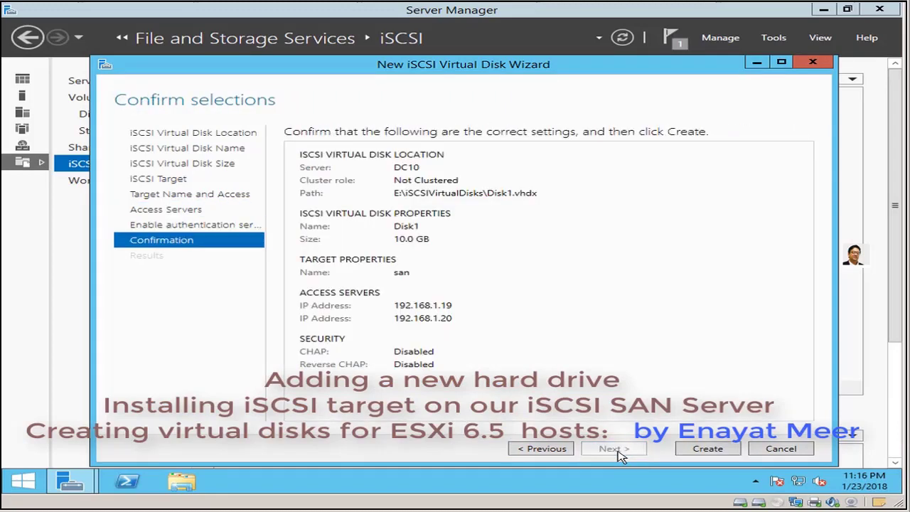
left_click(707, 448)
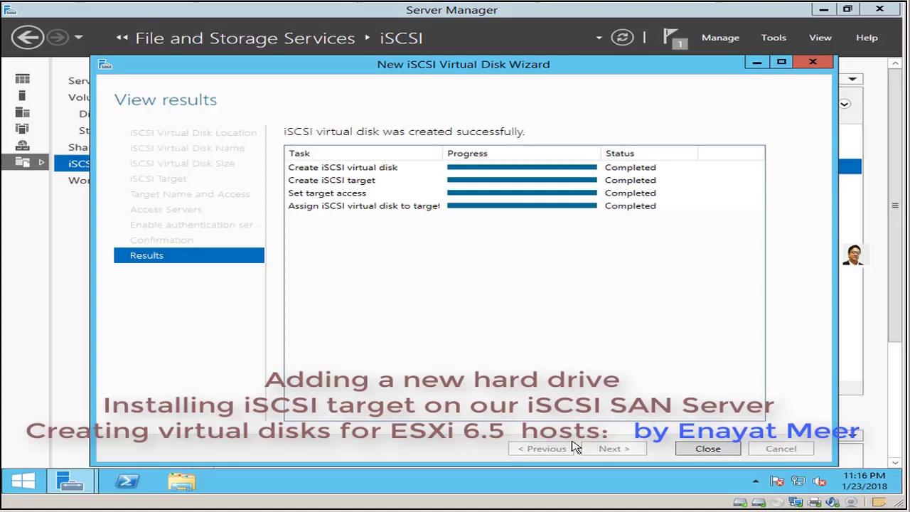
left_click(708, 449)
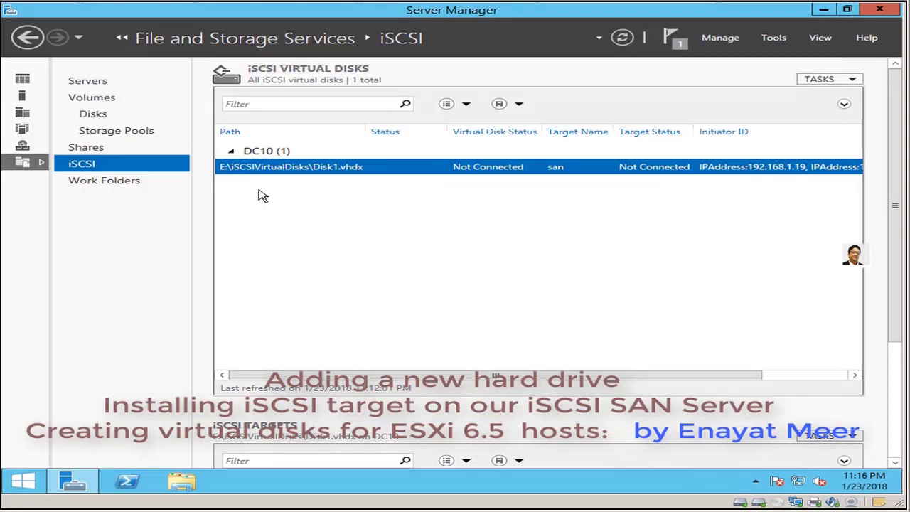
- Start another new iSCSI virtual disk stored on volume E:
left_click(853, 80)
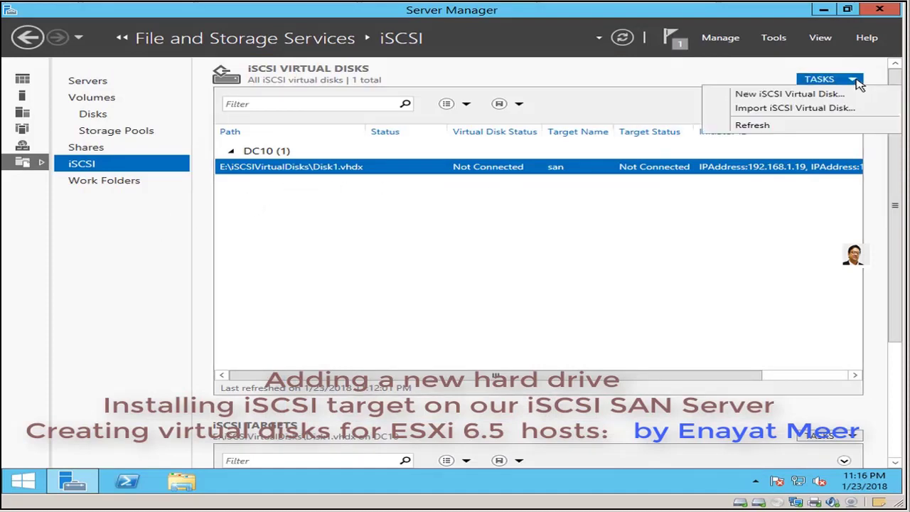
left_click(830, 94)
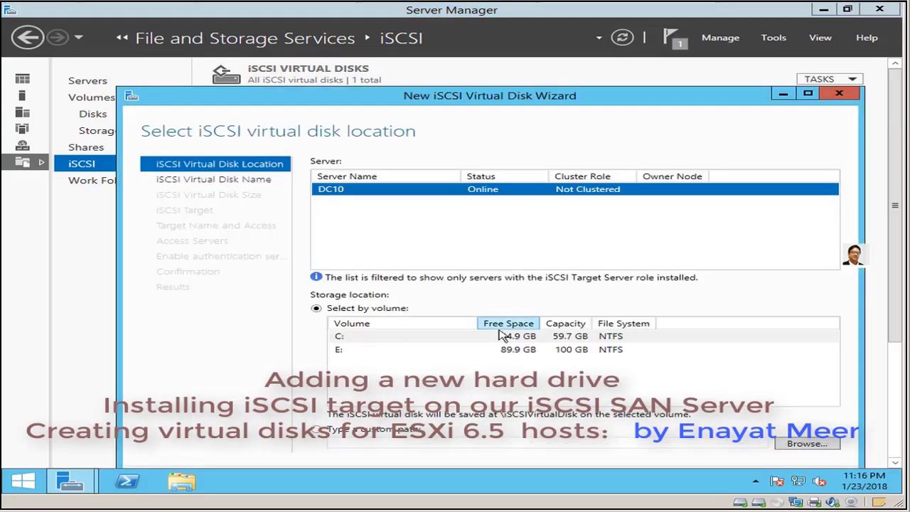
left_click(359, 351)
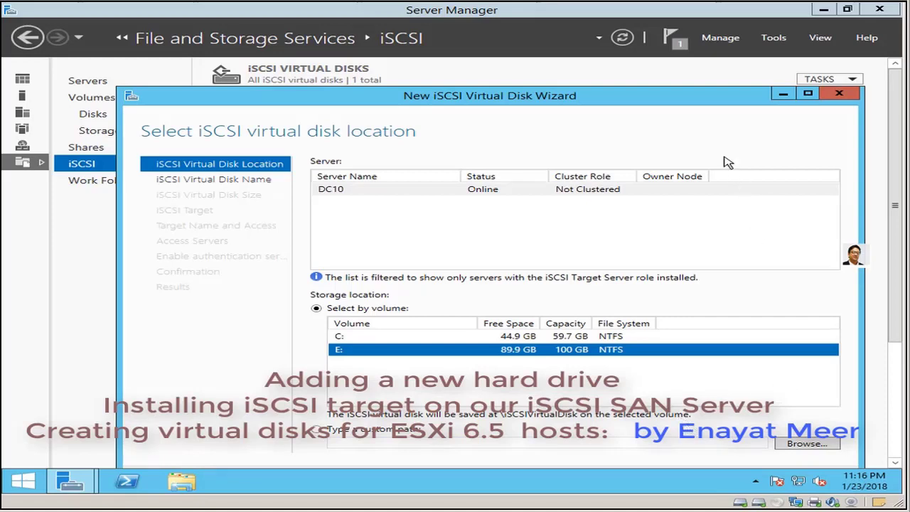
left_click_drag(673, 99, 647, 62)
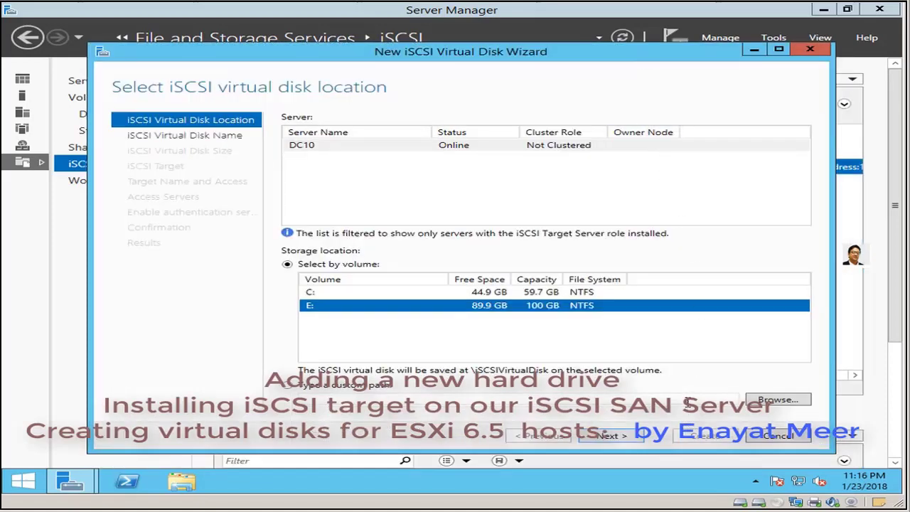
left_click(611, 436)
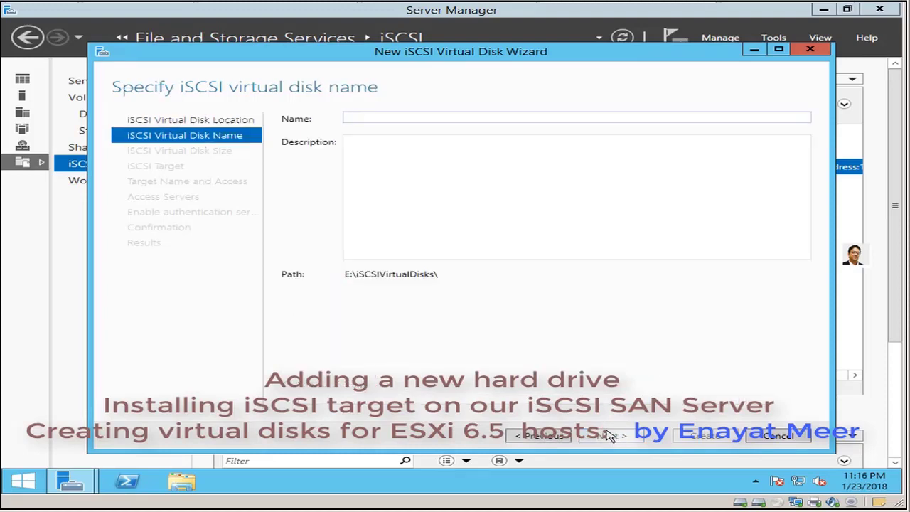
- Create an 80 GB disk named ESXI assigned to the existing san target
type("ESXI")
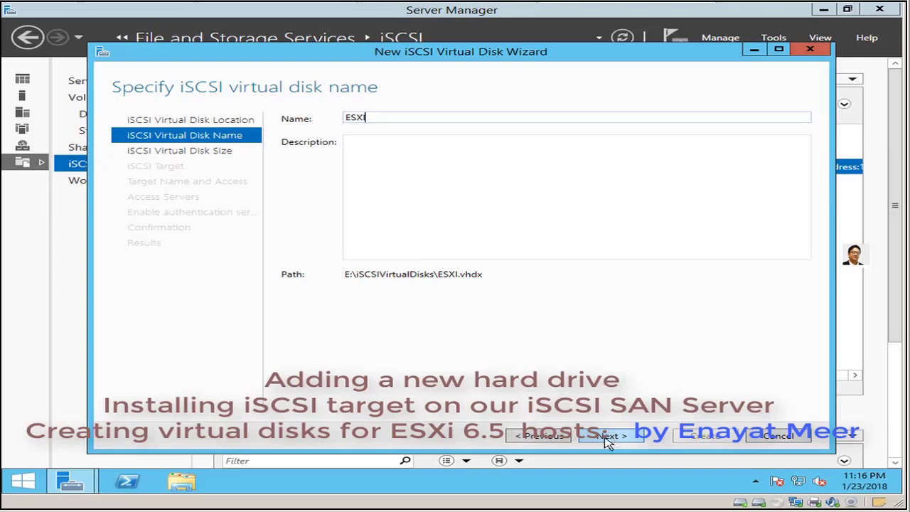
left_click(610, 436)
type("80")
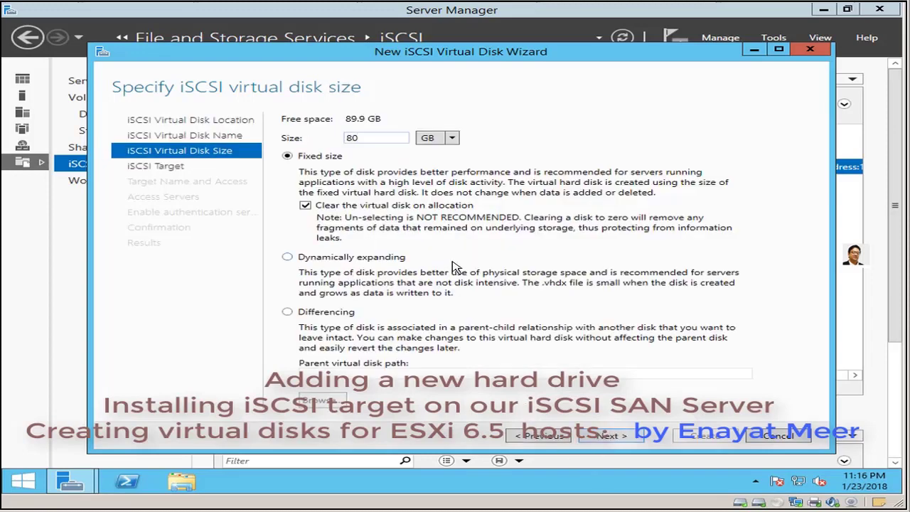
left_click(609, 436)
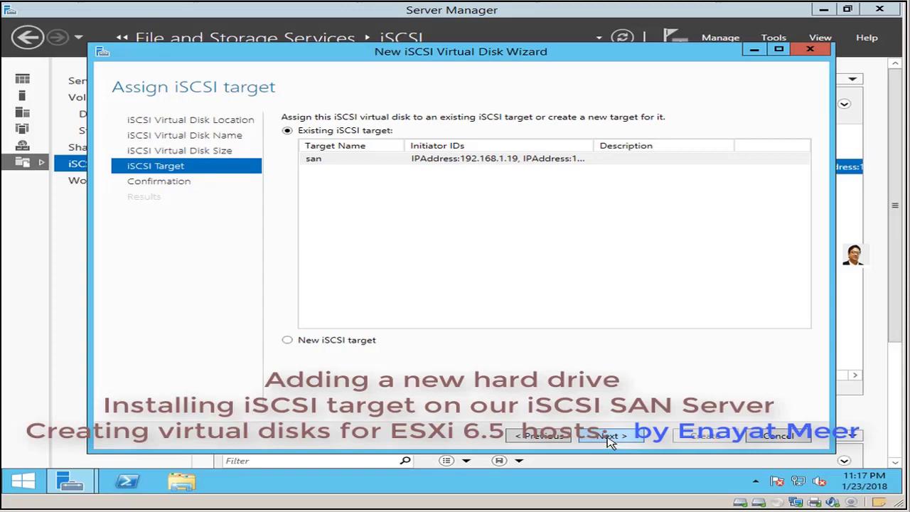
left_click(609, 436)
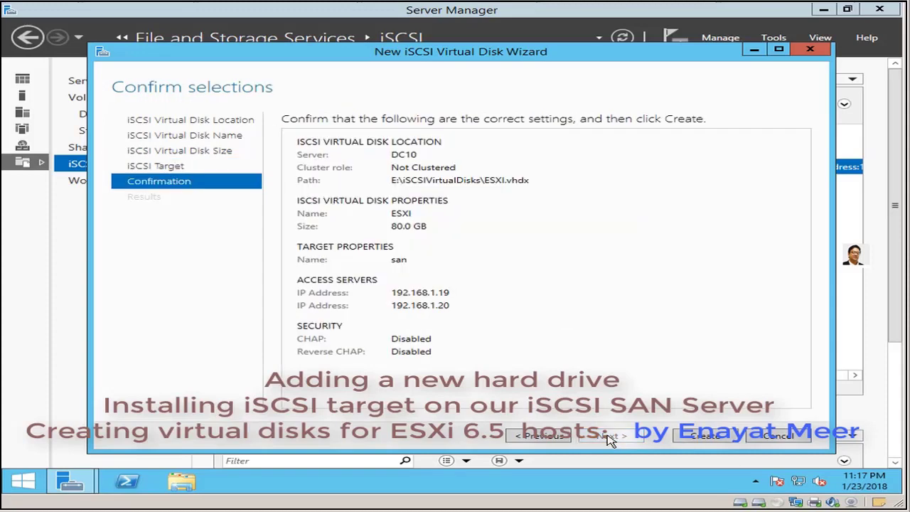
left_click(704, 436)
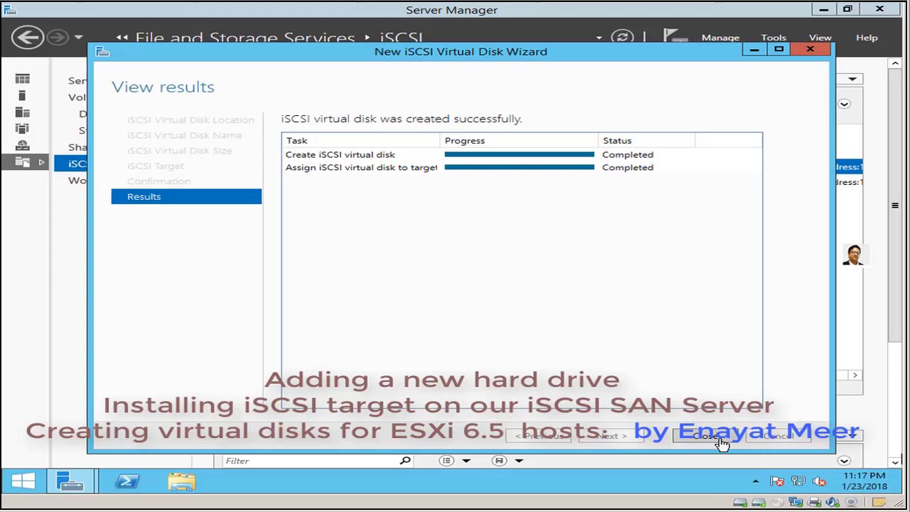
left_click(700, 439)
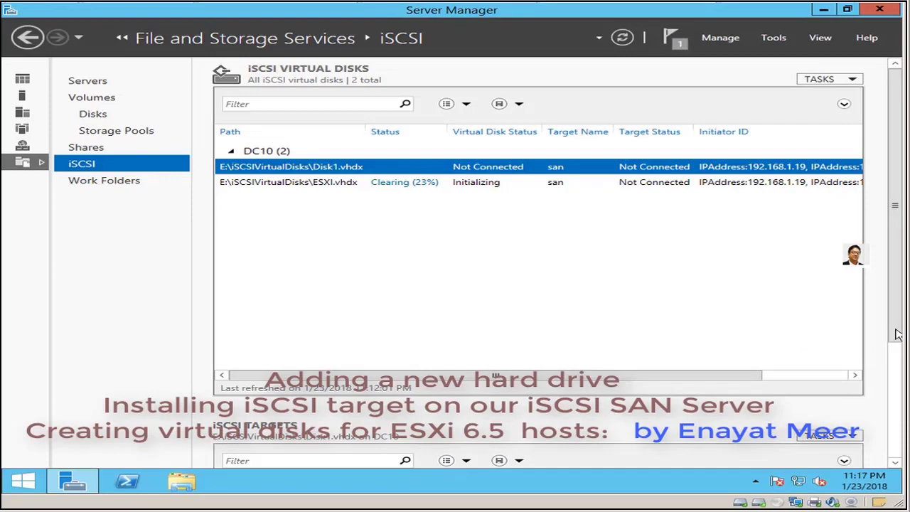
scroll(898, 334, "down", 5)
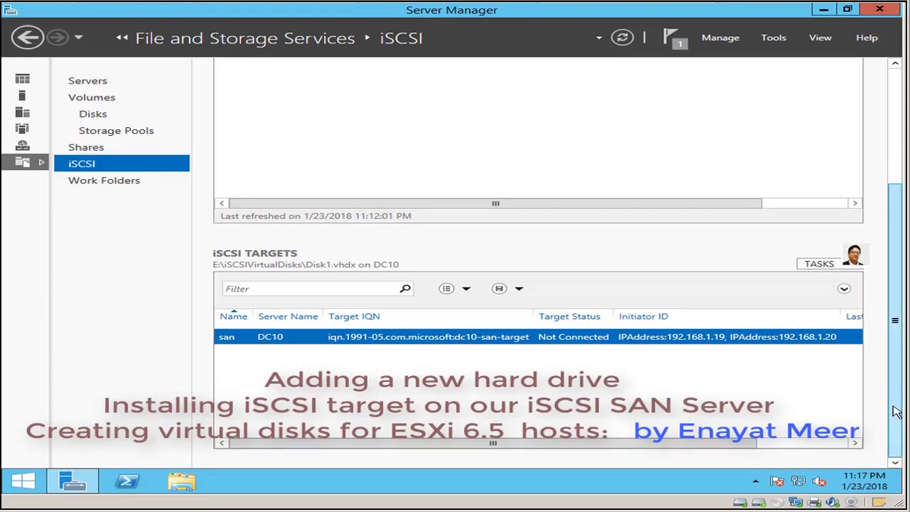
right_click(492, 342)
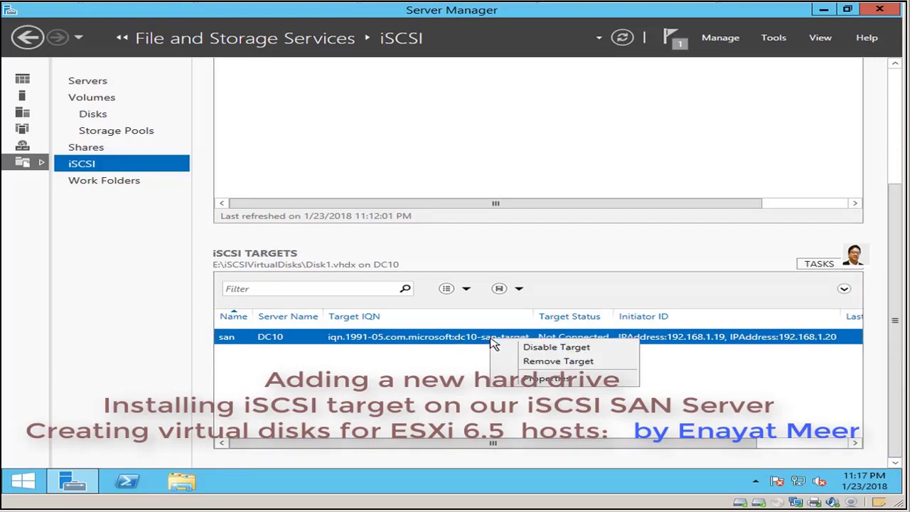
left_click(537, 379)
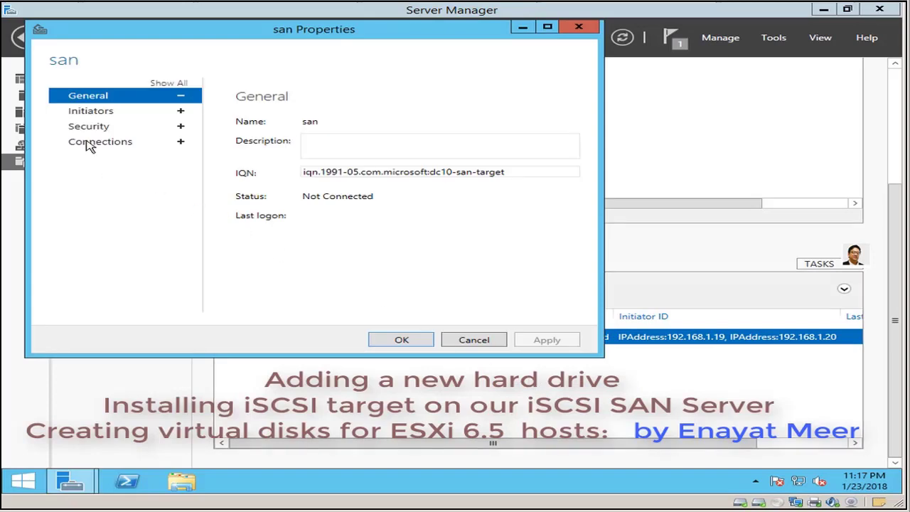
left_click(89, 112)
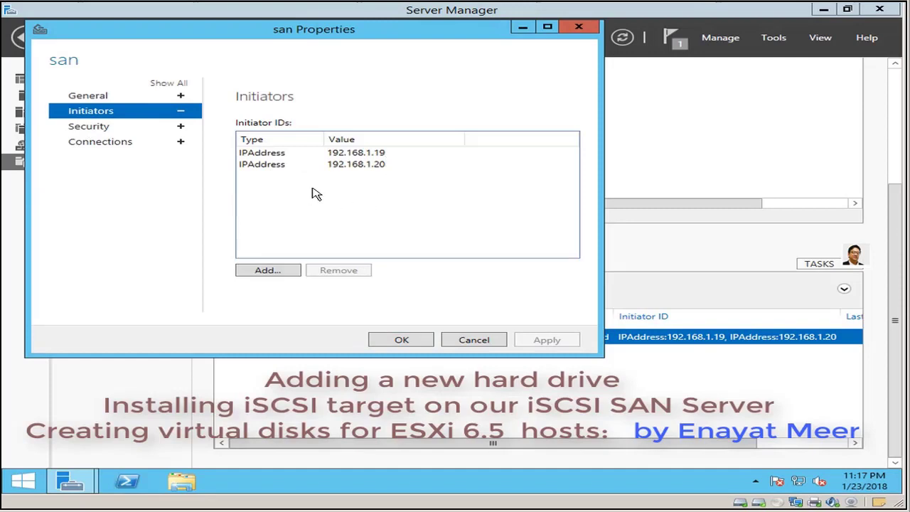
left_click(483, 344)
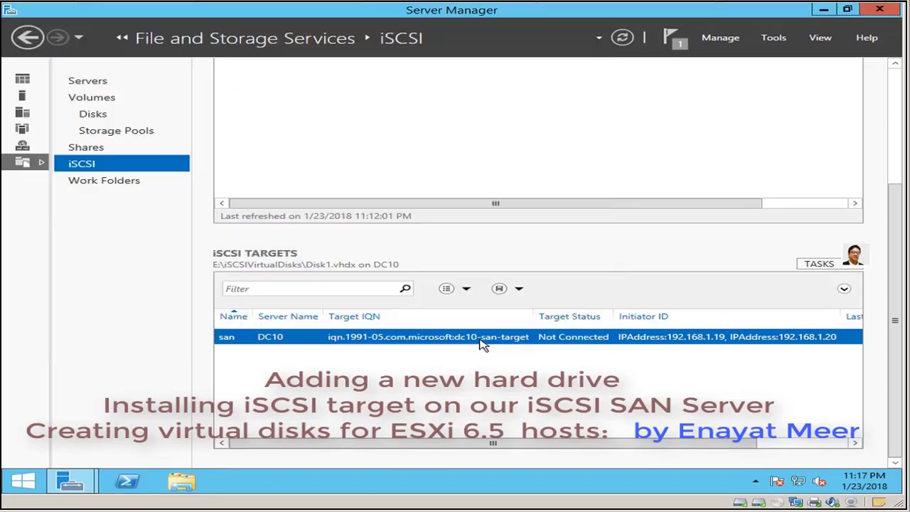
left_click_drag(898, 226, 879, 90)
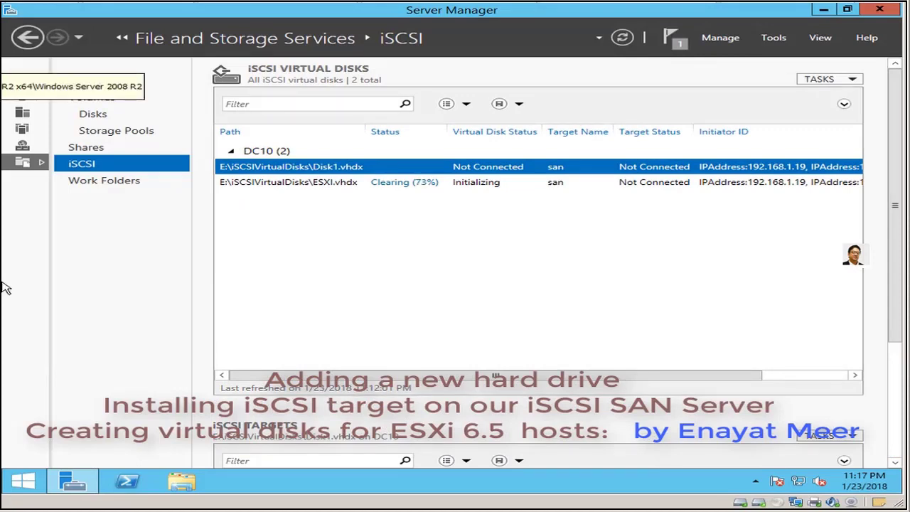
- Switch to the VCenter1 VM and unlock it with the account password
left_click(4, 83)
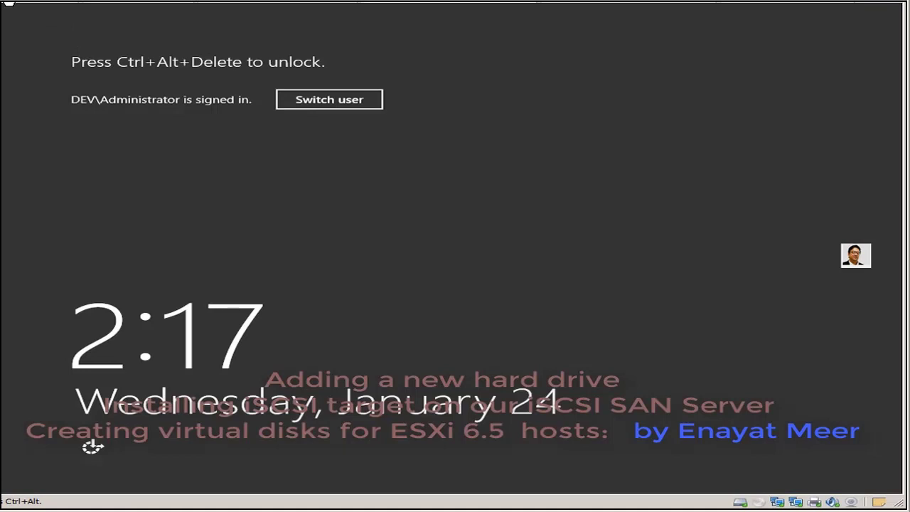
key("ctrl+alt+Insert")
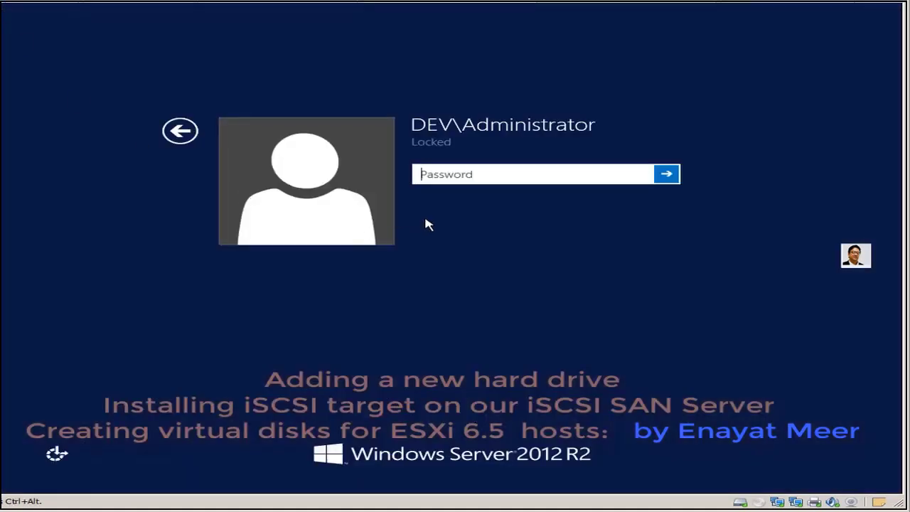
type("Pa$$w0r")
key("Return")
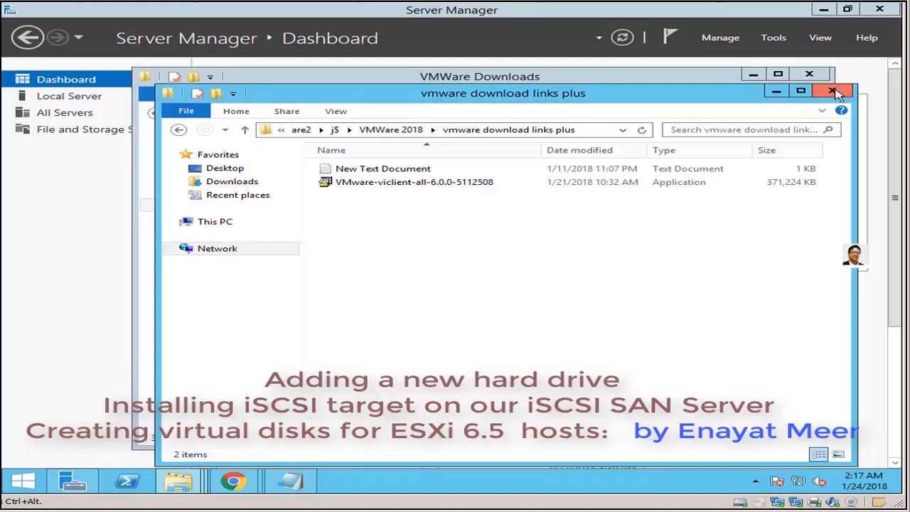
- Close the leftover download windows and show the Desktop folder in File Explorer
left_click(832, 91)
left_click(809, 75)
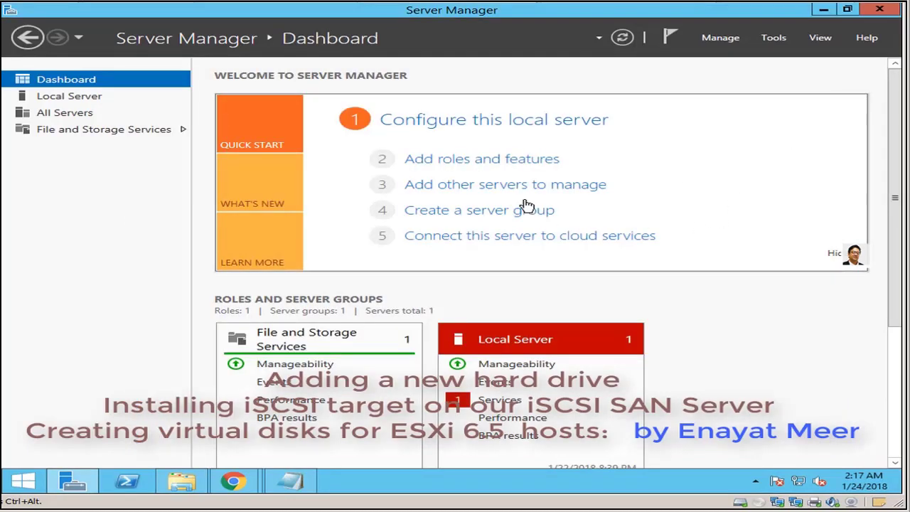
key("Down")
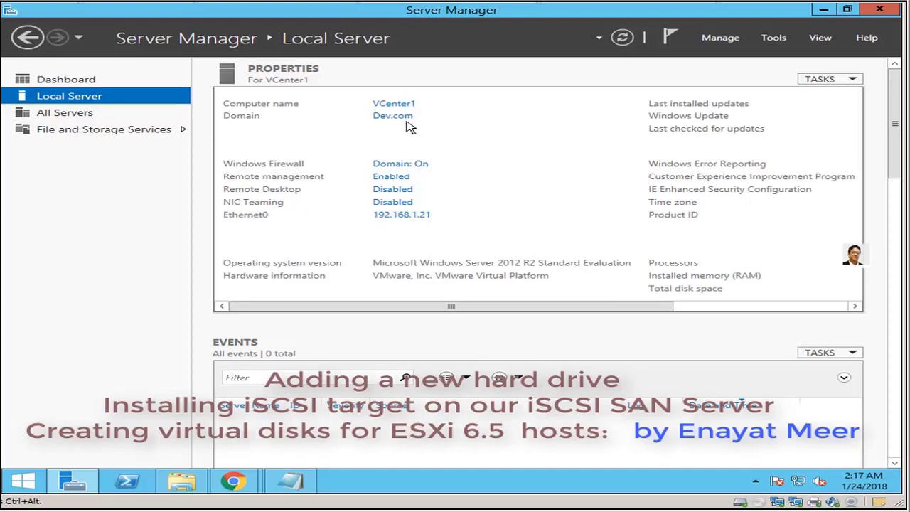
left_click(178, 486)
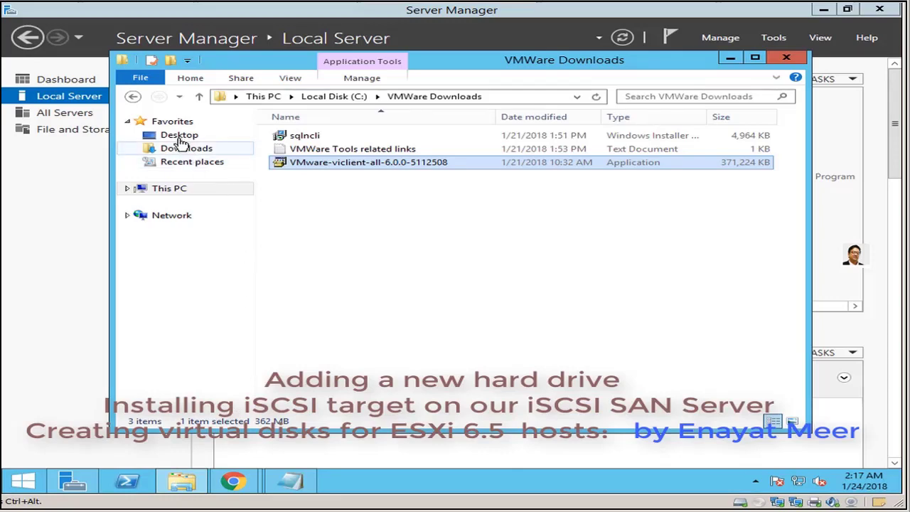
left_click(541, 242)
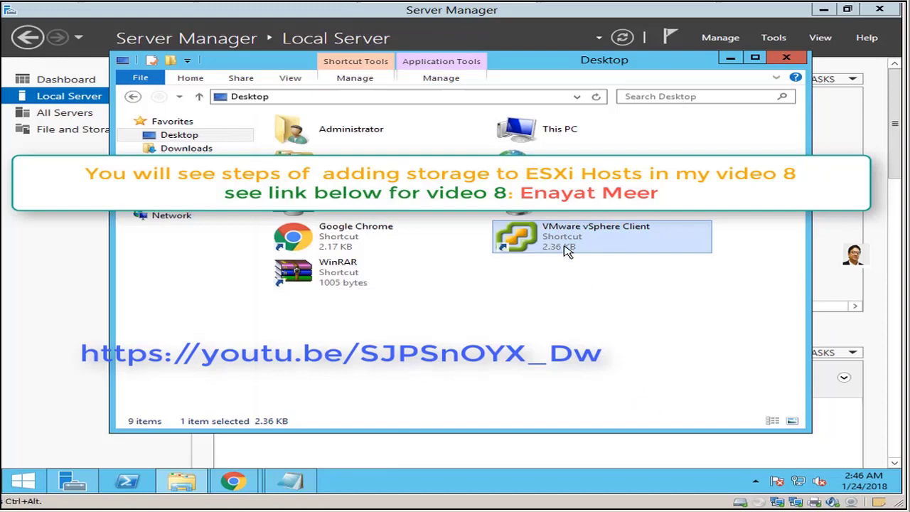
- Launch VMware vSphere Client and log in to host ESXi1 as root
double_click(562, 244)
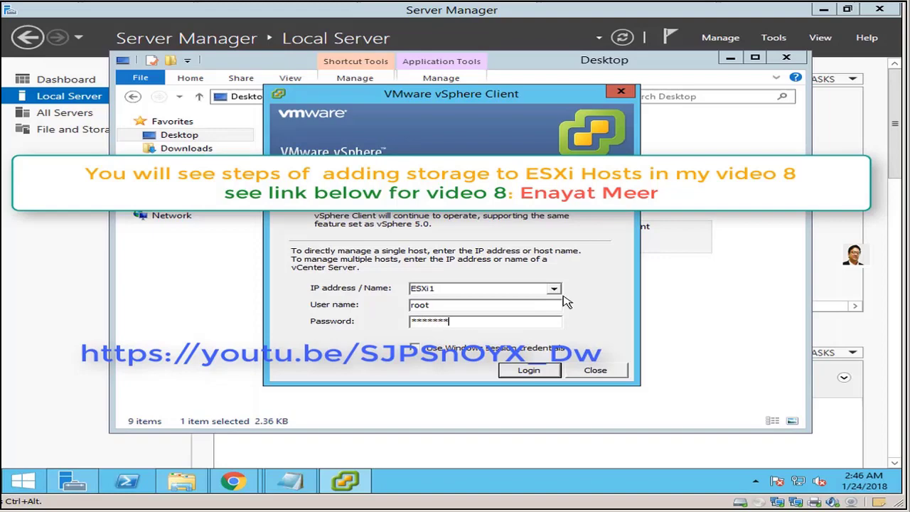
key("Return")
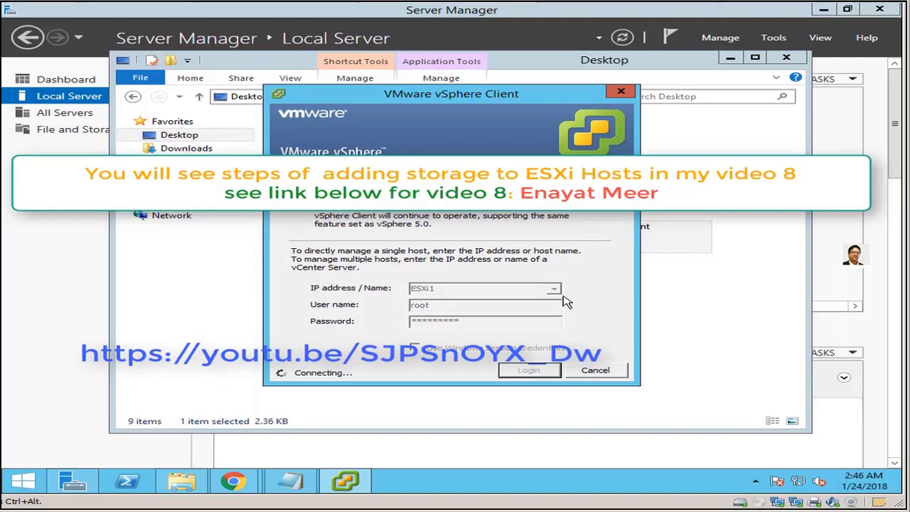